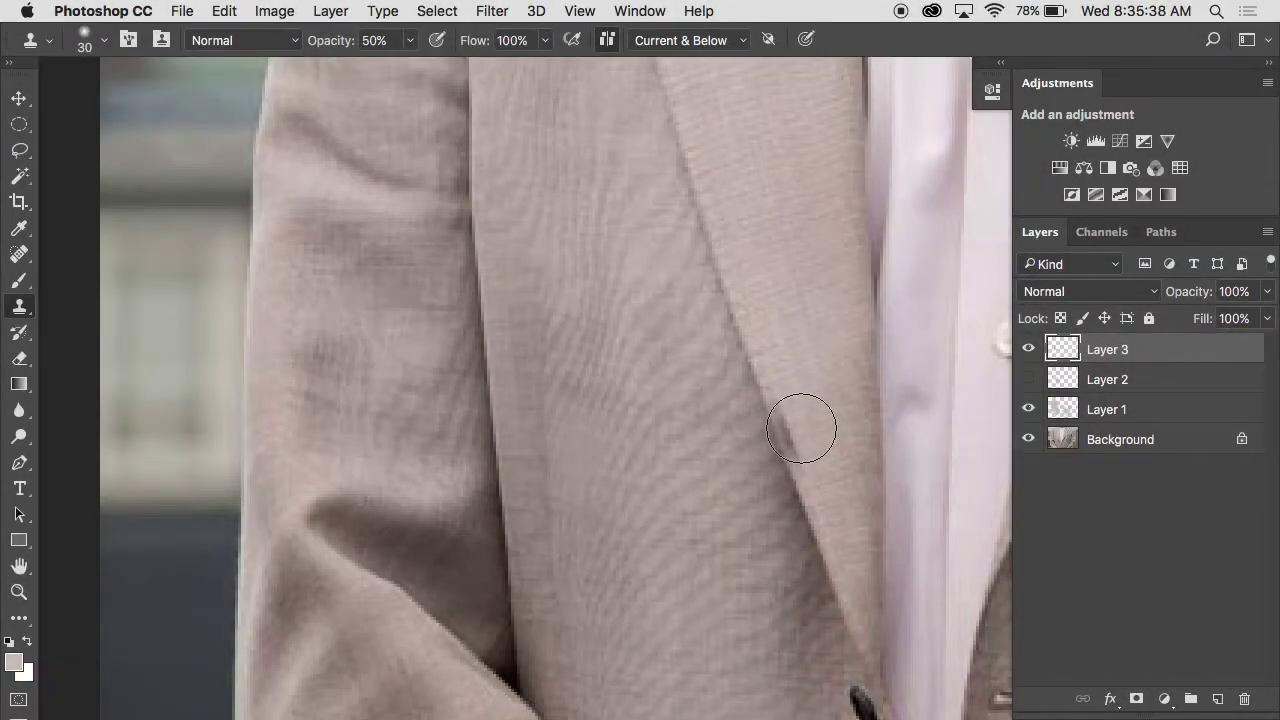
Step: Close the suit jacket image
key(super+w)
click(739, 223)
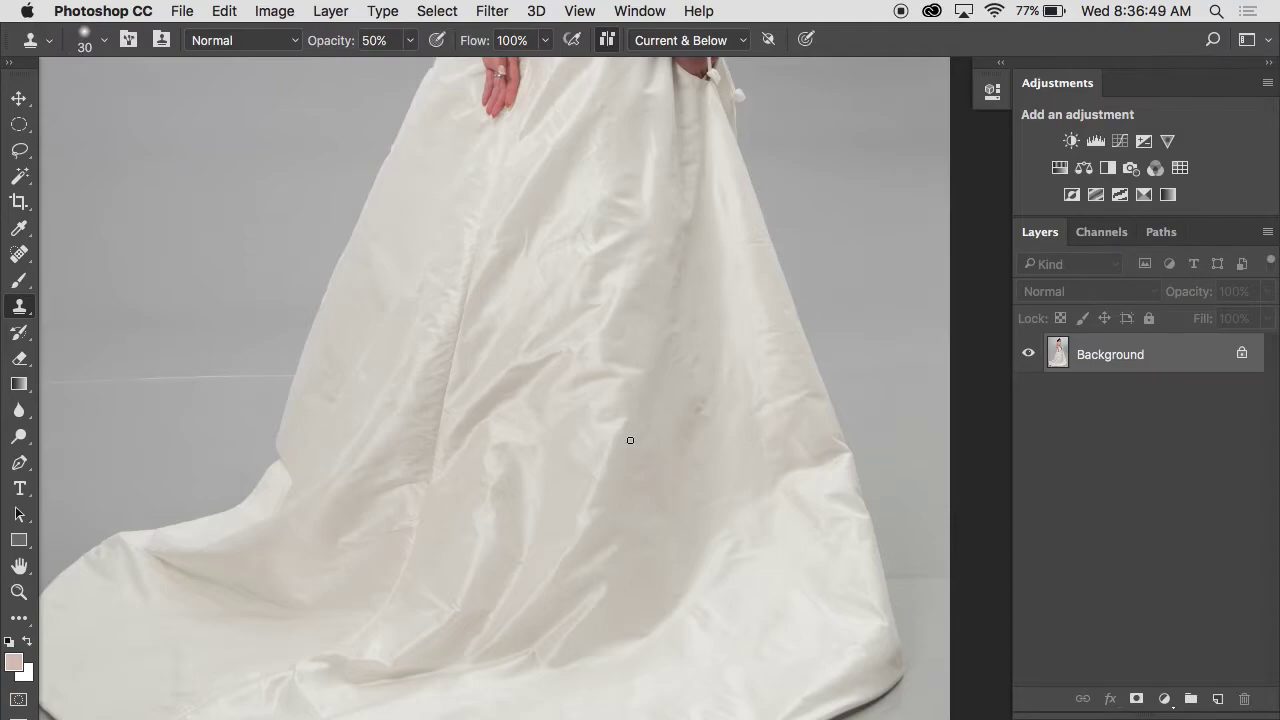
Step: Examine the wrinkles and folds in the wedding dress skirt, both close up and across the whole skirt
key(super+minus)
scroll(630, 440, left, 1)
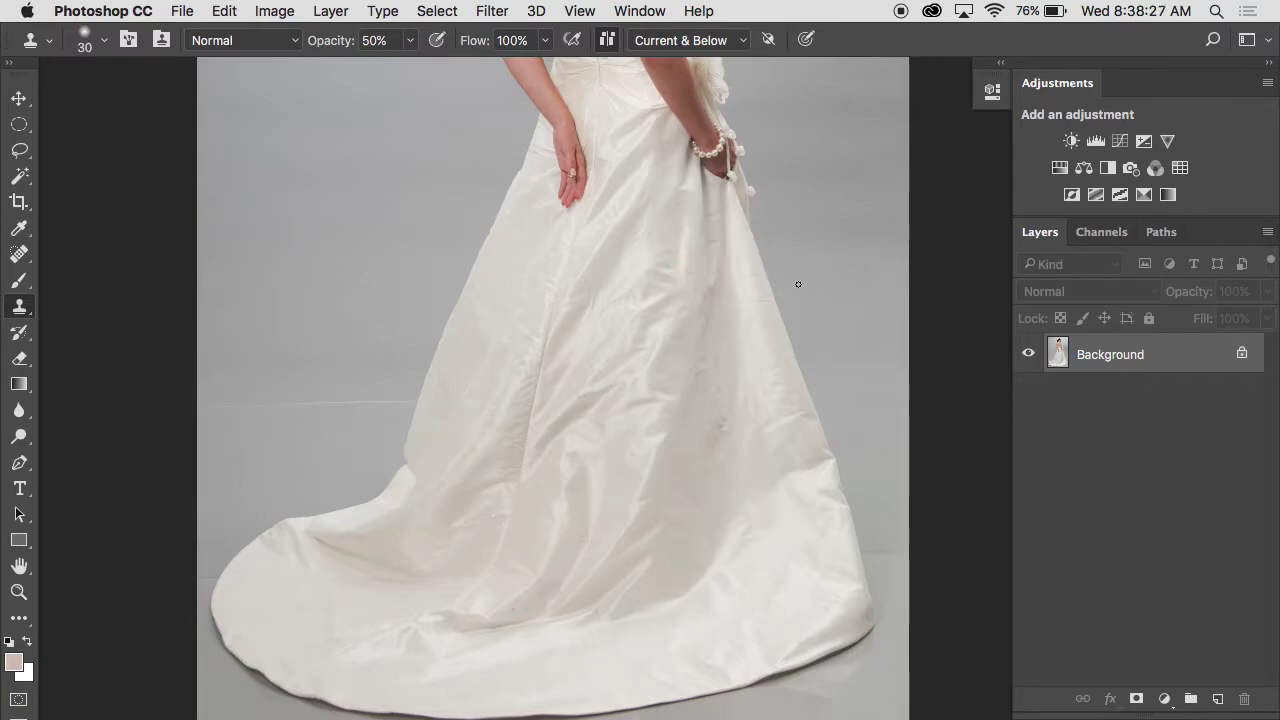
super+click(664, 344)
super+click(664, 344)
super+click(664, 344)
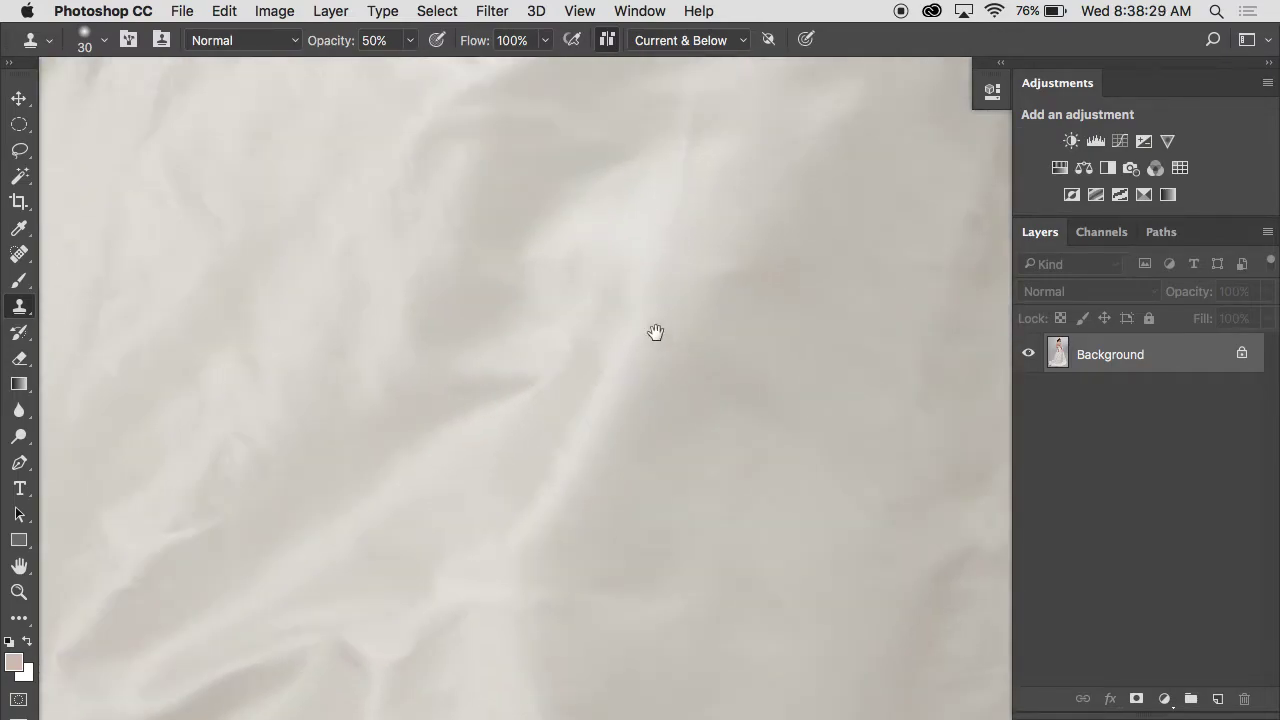
mouse_move(655, 333)
mouse_down()
mouse_move(713, 577)
mouse_move(757, 623)
mouse_up()
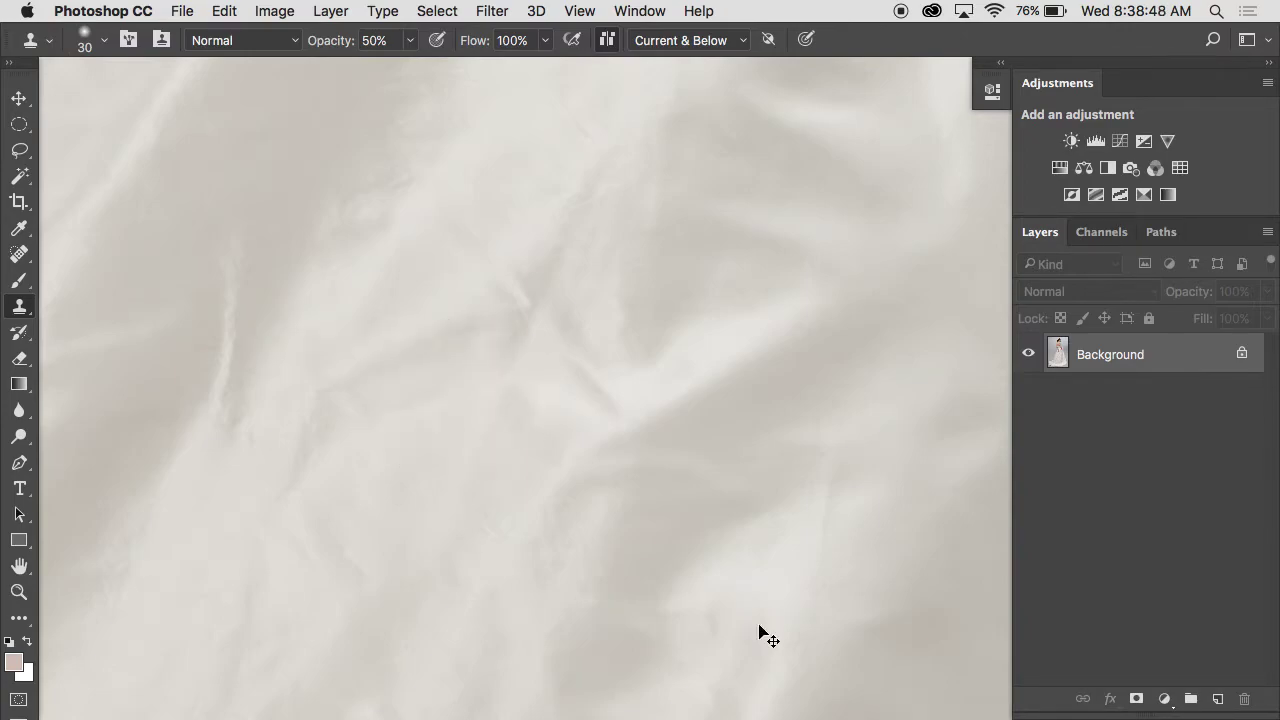
key(super+minus)
key(super+minus)
key(super+minus)
key(super+minus)
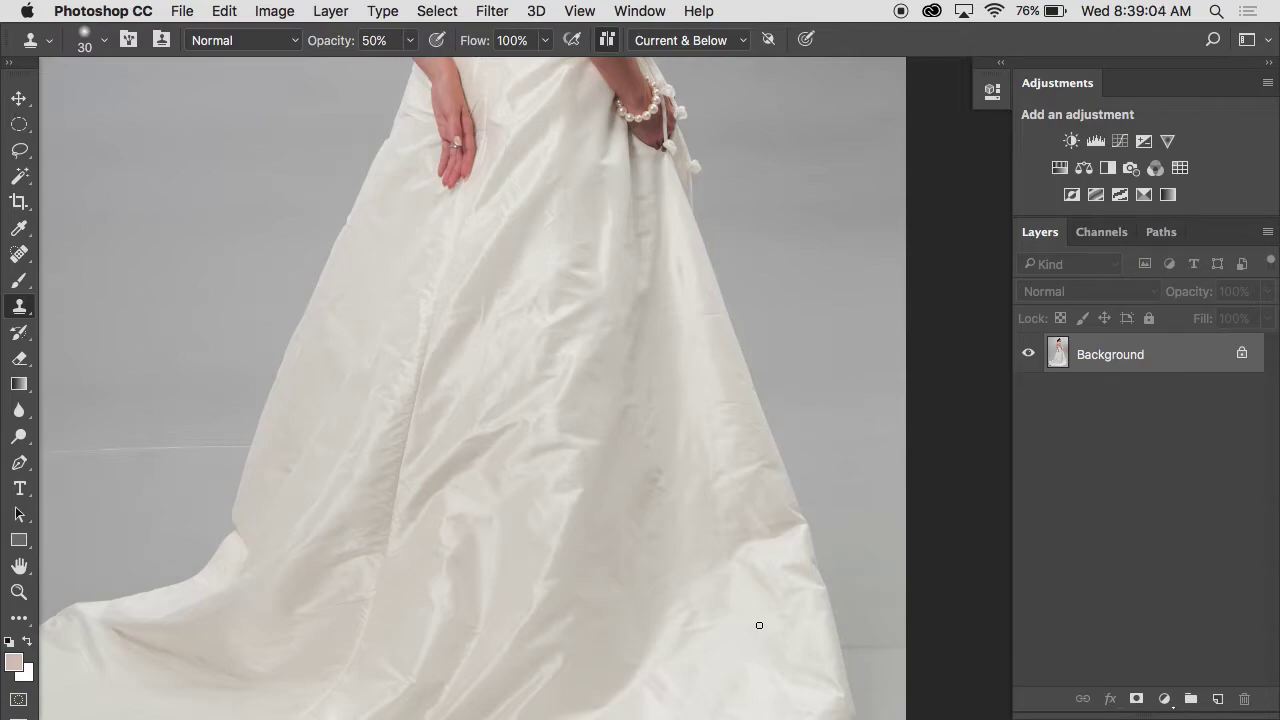
Step: Add a new empty layer above the dress image and enlarge the Clone Stamp brush to 200 px
click(1217, 699)
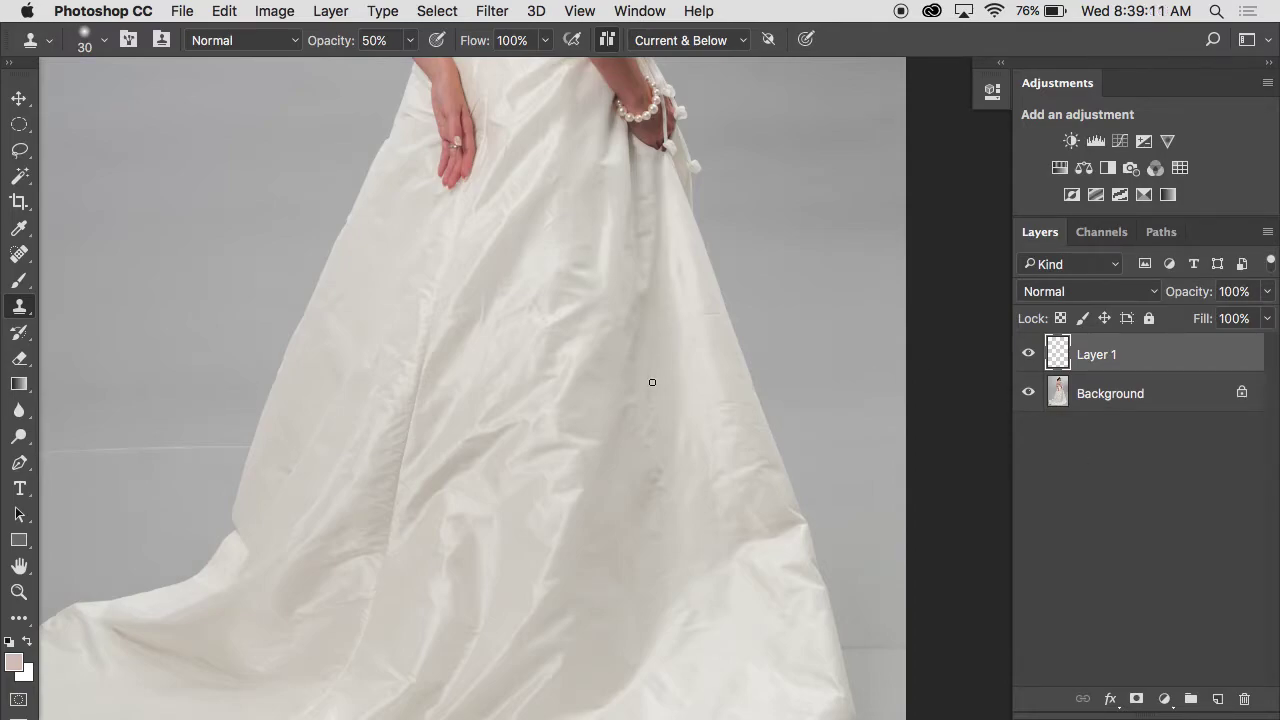
key(bracketright)
key(bracketright)
key(bracketright)
key(bracketright)
key(bracketright)
key(bracketright)
key(bracketright)
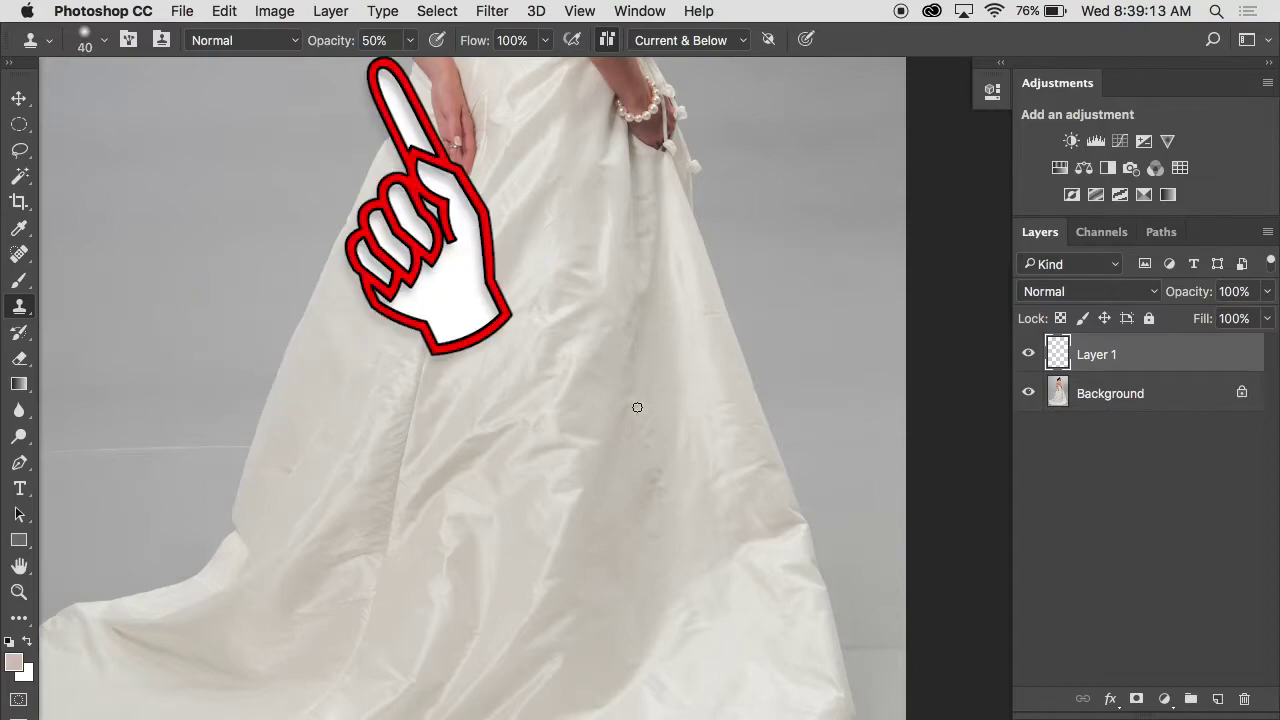
key(bracketright)
key(bracketright)
key(bracketright)
key(bracketright)
click(631, 406)
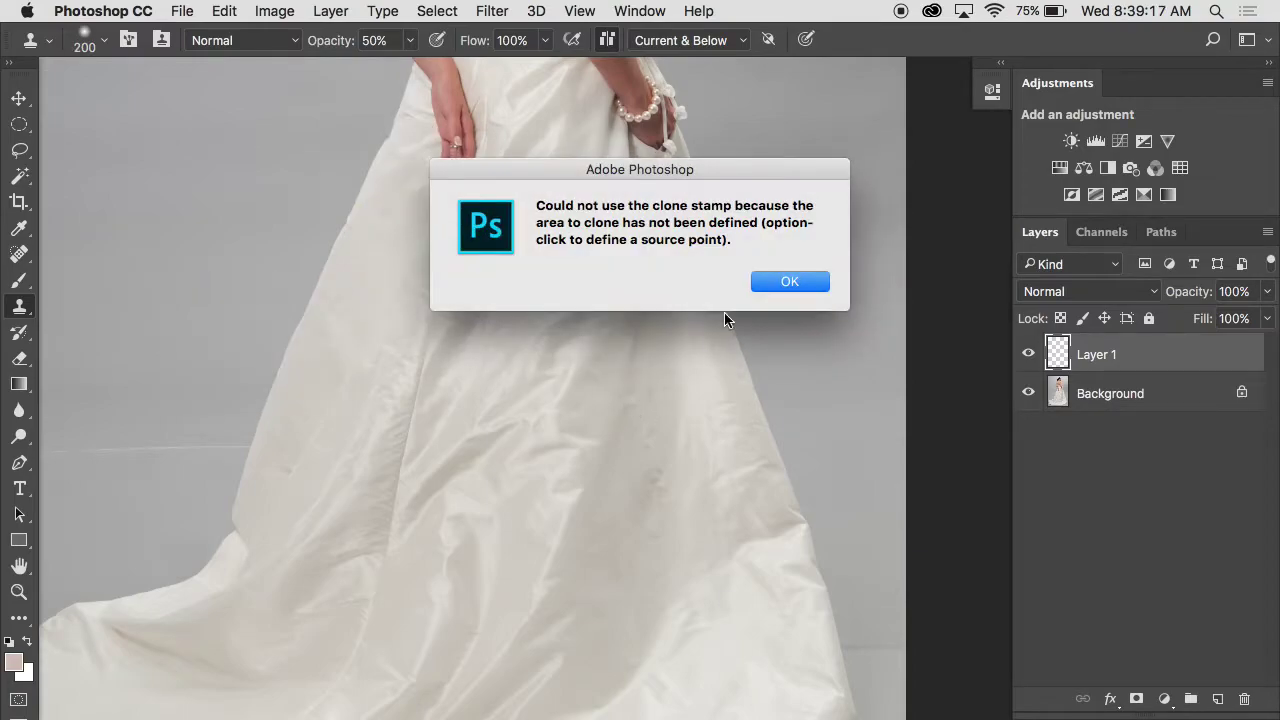
click(787, 284)
right_click(505, 358)
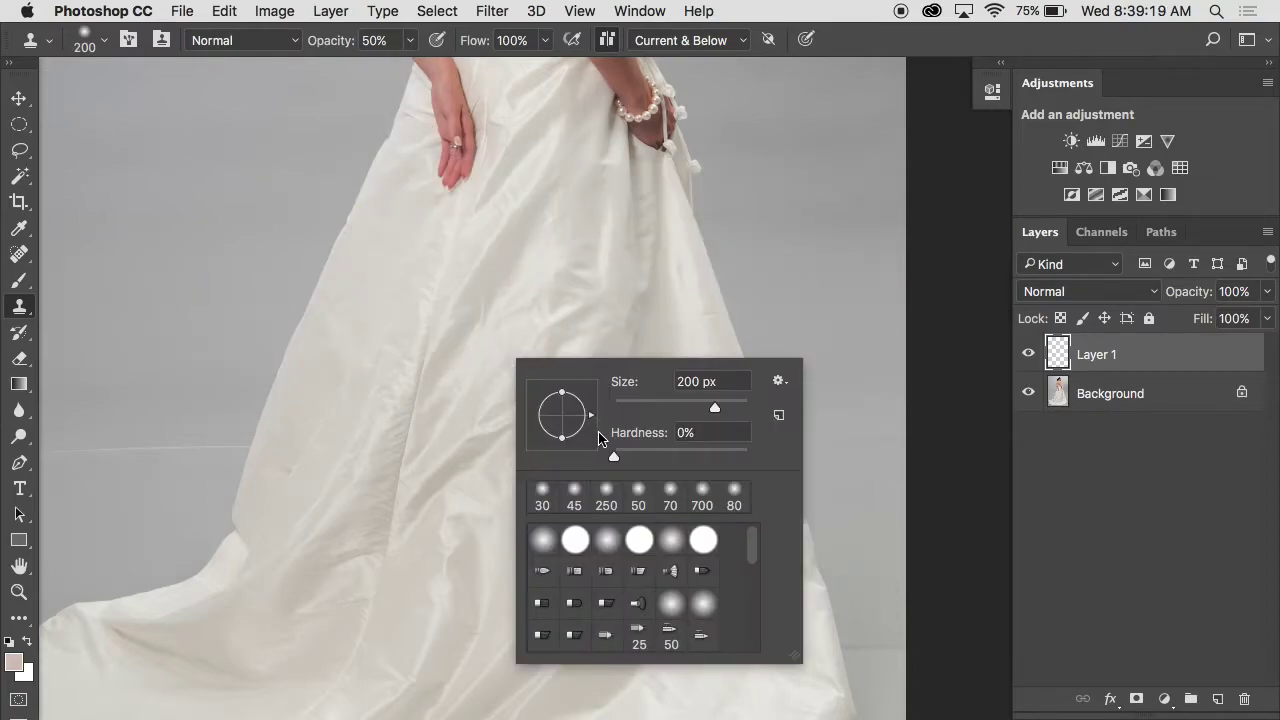
key(Escape)
Step: With a 250 px Clone Stamp brush, clone smooth fabric down over the creases in the middle of the skirt and compare the last stroke
key(bracketright)
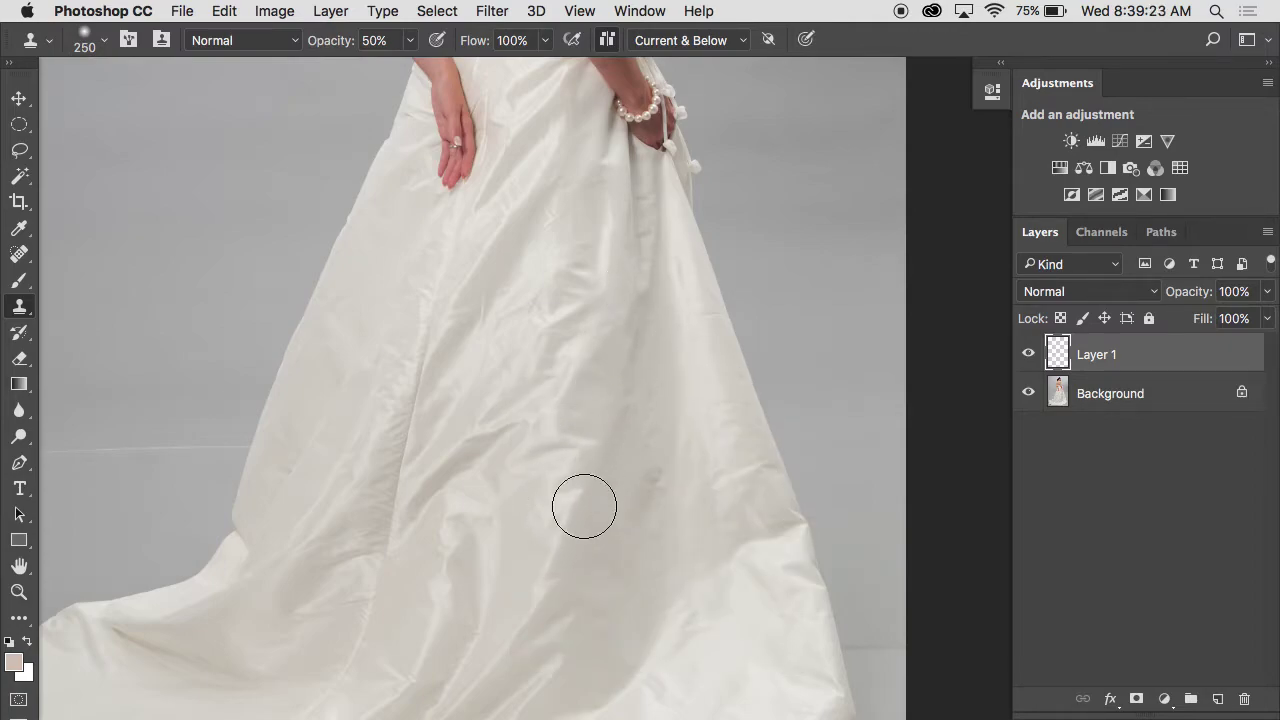
alt+click(595, 344)
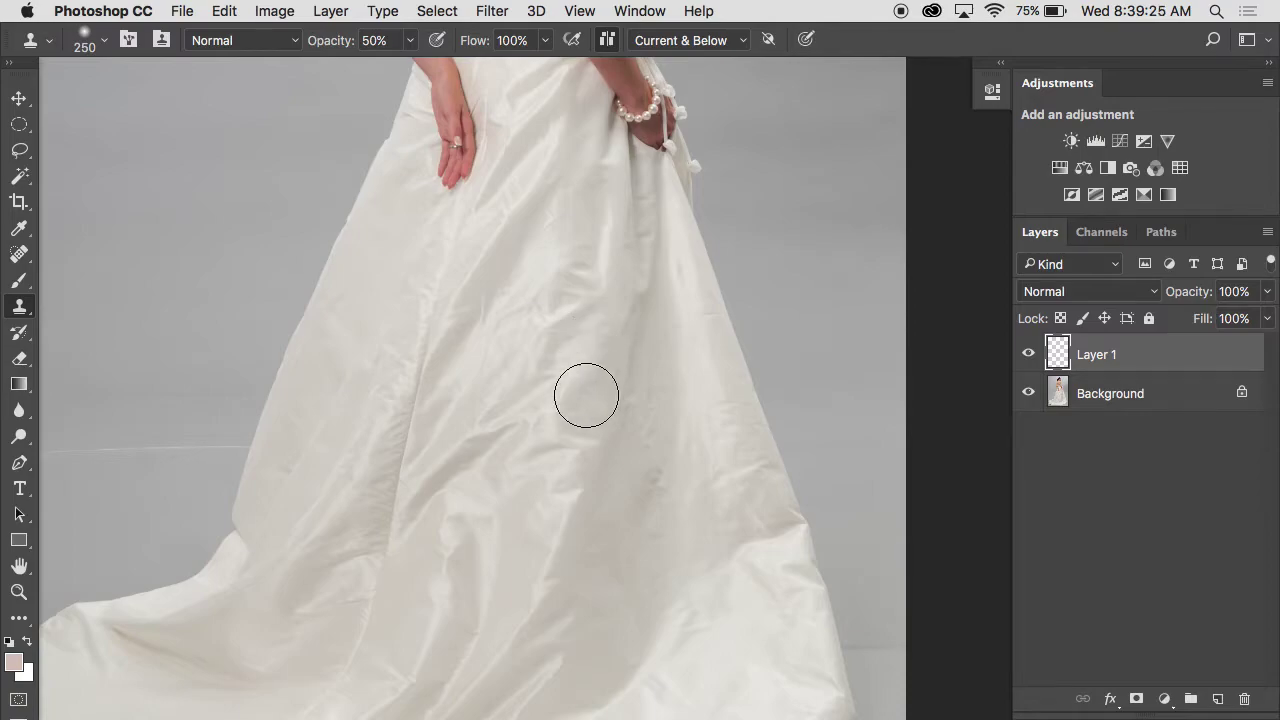
click(531, 604)
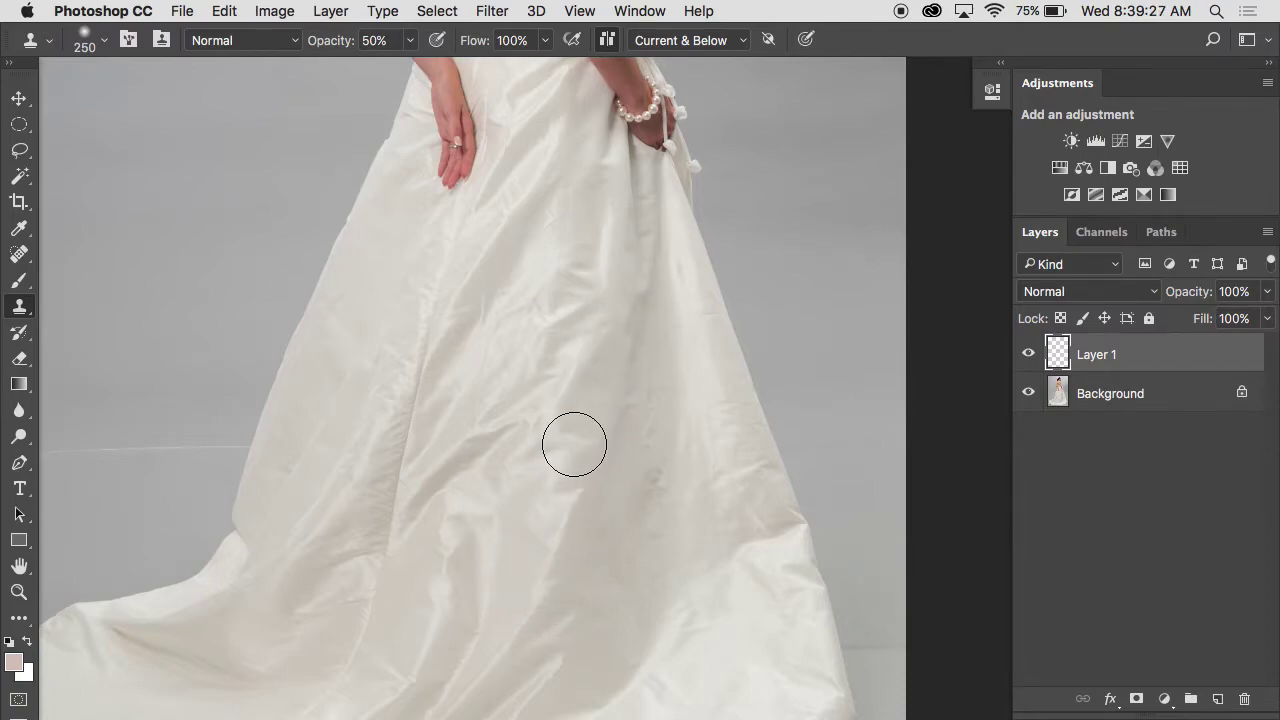
alt+click(594, 334)
drag(593, 352, 562, 520)
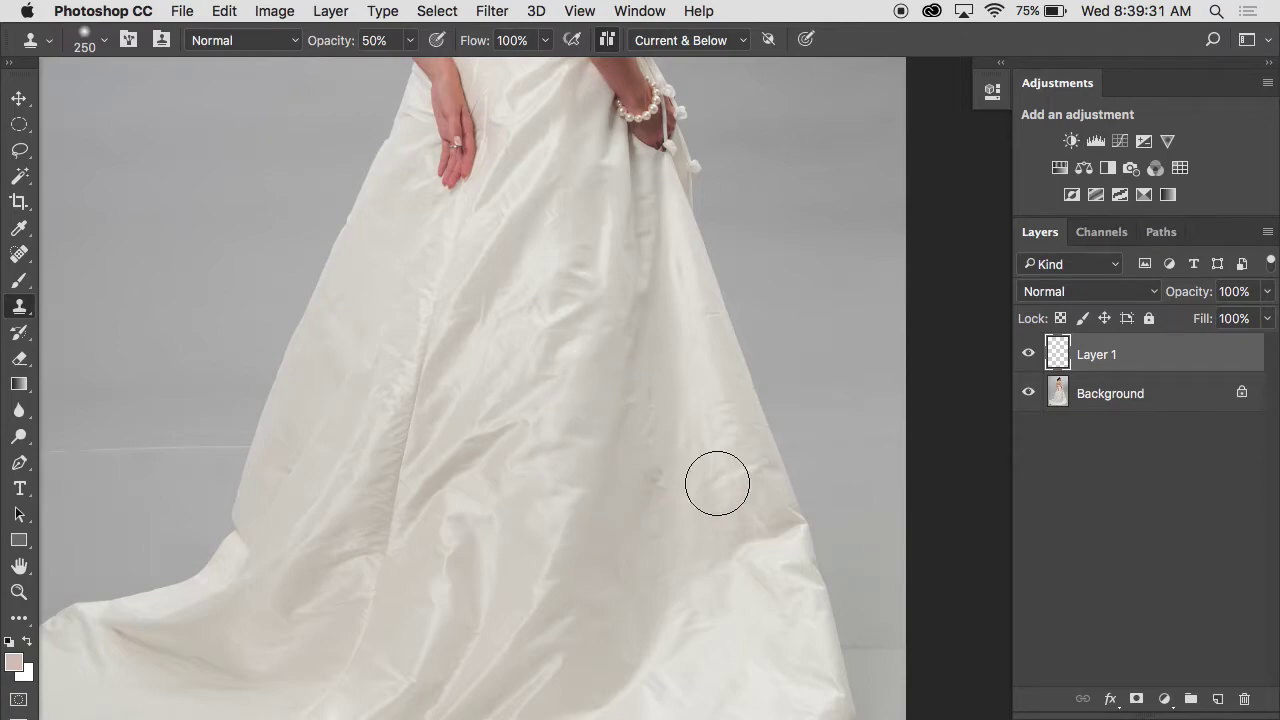
key(super+z)
key(super+z)
Step: Resample nearby smooth fabric and clone it upward along the central fold to soften its remaining creases
alt+click(558, 540)
mouse_move(574, 498)
mouse_down()
mouse_move(612, 310)
mouse_move(580, 409)
mouse_up()
alt+click(612, 274)
alt+click(570, 479)
drag(574, 453, 595, 367)
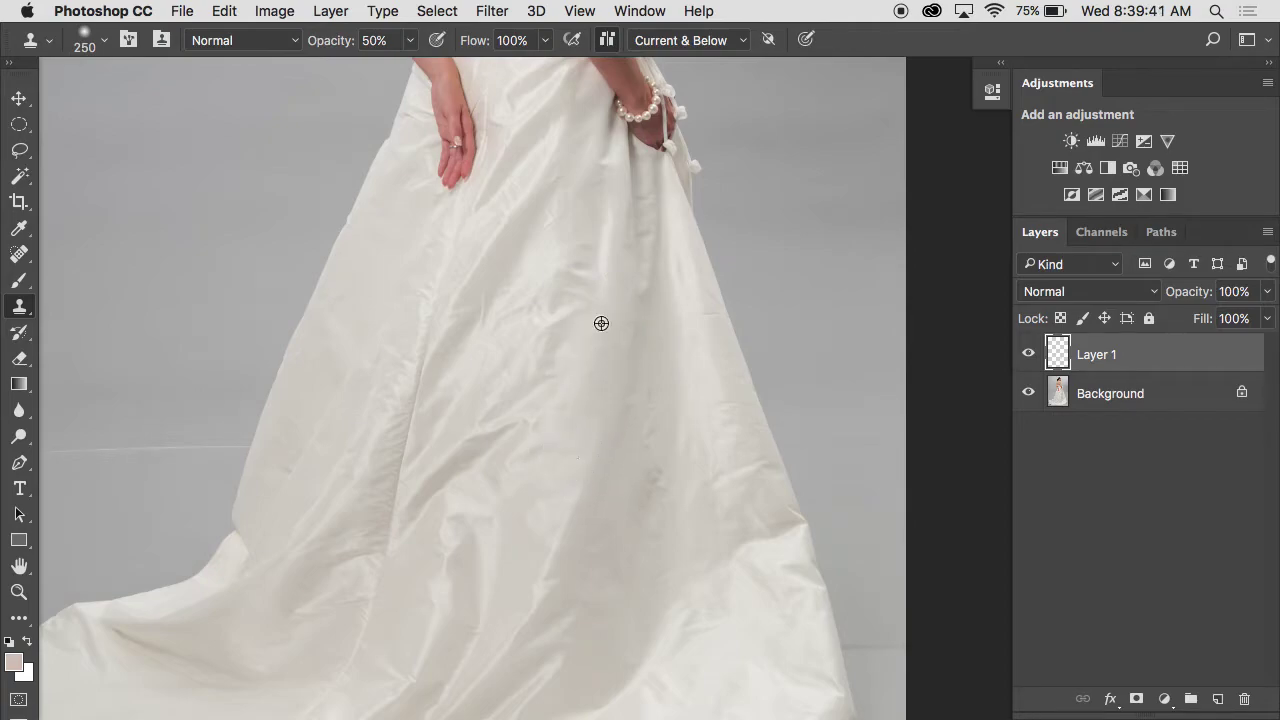
Step: Clone over the leftover wrinkles at both ends of the central fold, then toggle the retouching layer to compare before and after
alt+click(607, 288)
click(543, 516)
alt+click(543, 565)
mouse_move(551, 529)
mouse_down()
mouse_move(586, 391)
mouse_move(558, 507)
mouse_up()
alt+click(594, 343)
alt+click(581, 356)
drag(582, 351, 603, 260)
click(1028, 352)
click(1028, 352)
Step: Smooth the creases around the diagonal fold beside the skirt's seam with the Clone Stamp, reducing the brush to 150 px
super+click(500, 460)
drag(490, 435, 527, 311)
alt+click(522, 262)
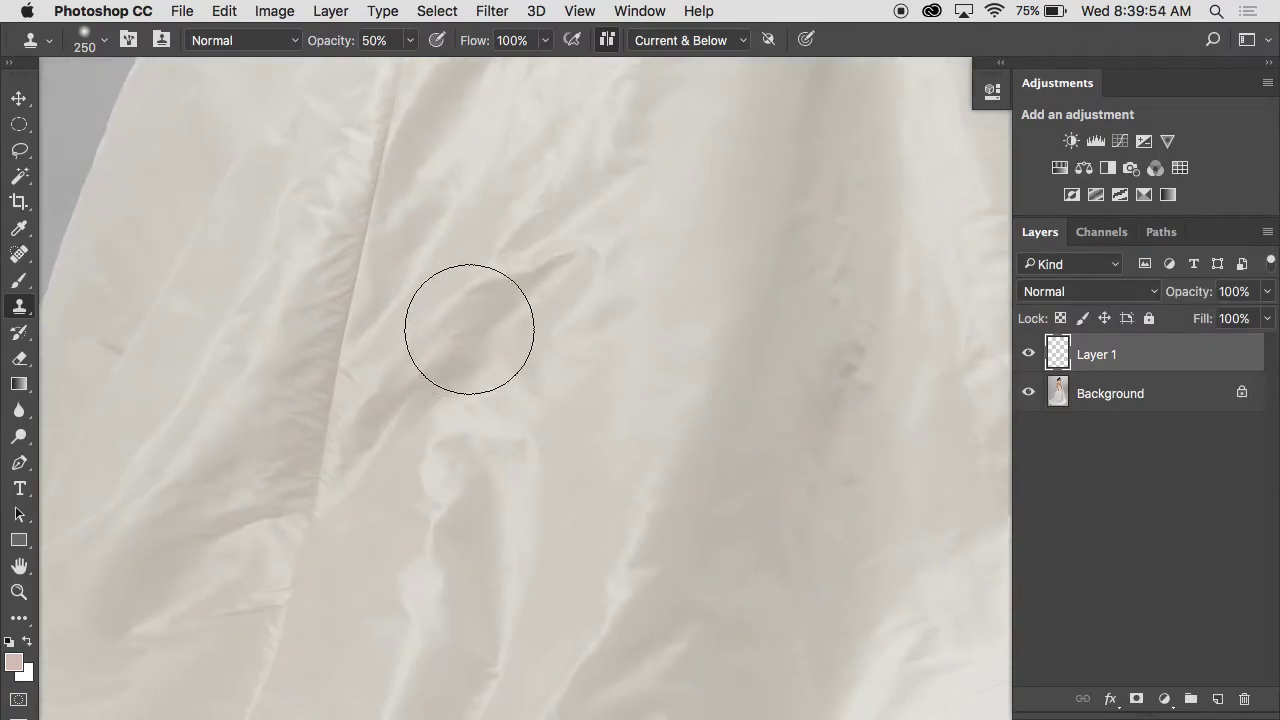
scroll(571, 317, down, 3)
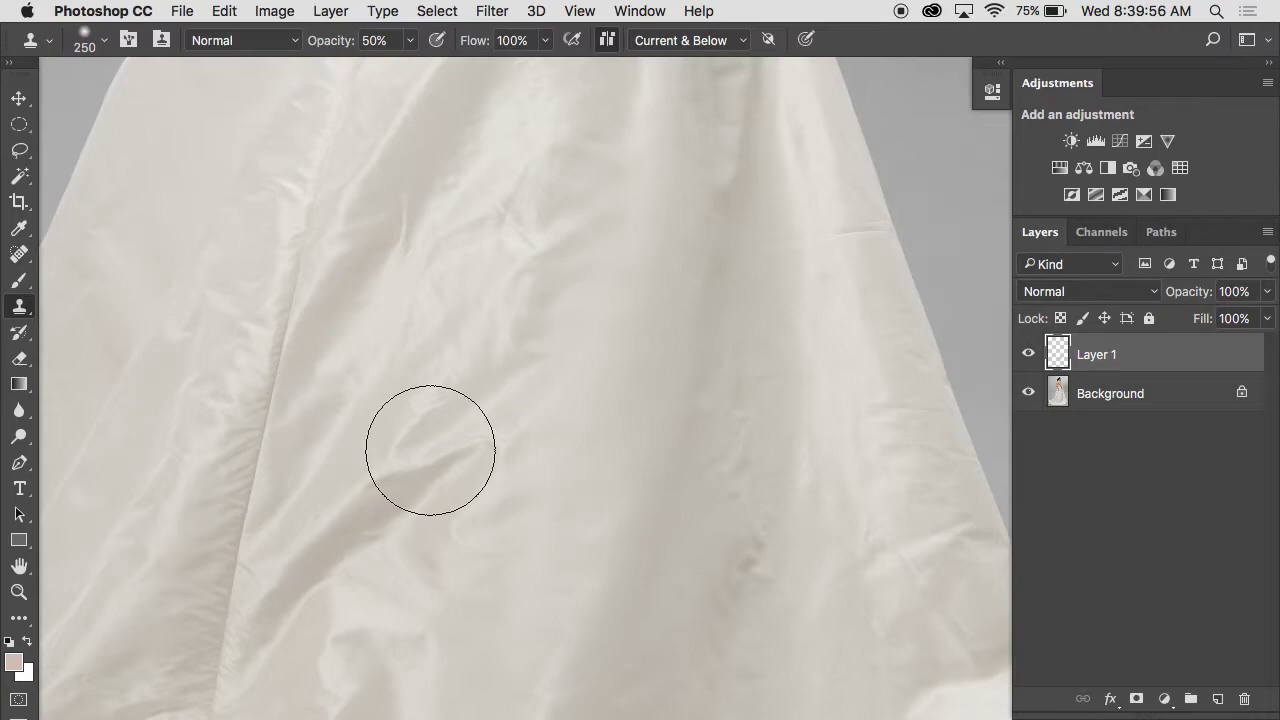
key(bracketleft)
key(bracketleft)
key(bracketleft)
alt+click(333, 520)
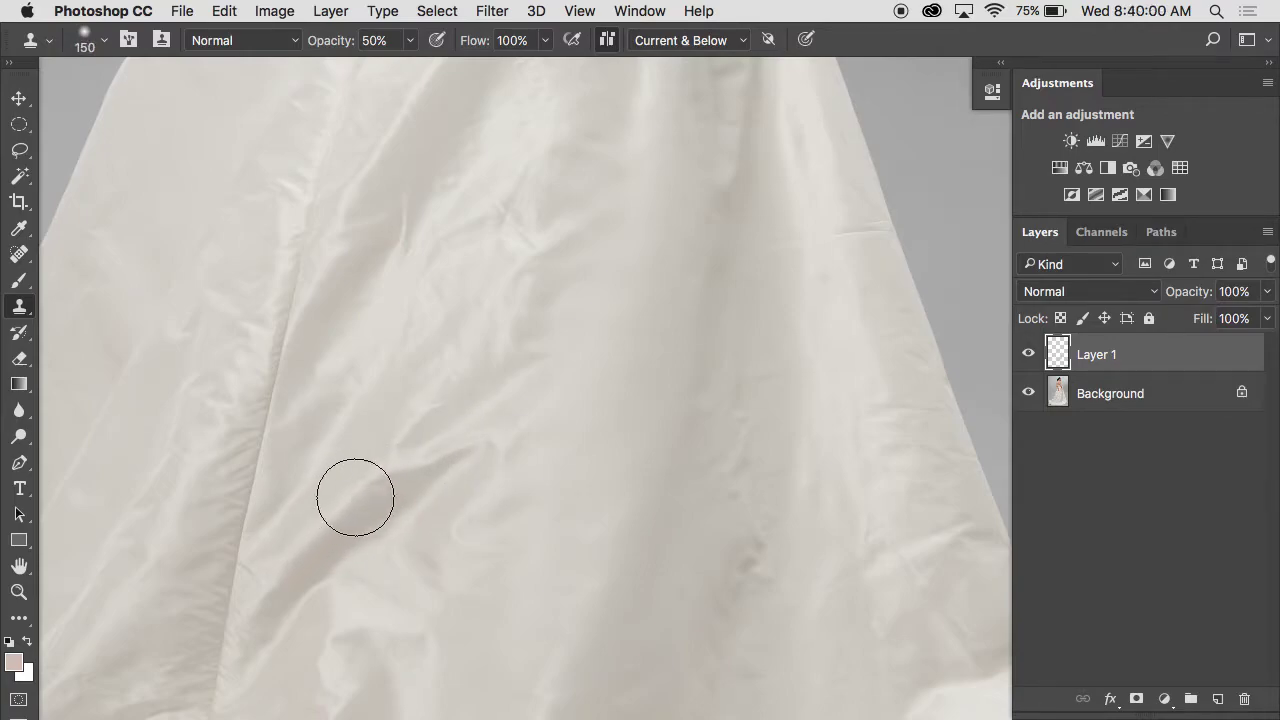
mouse_move(370, 482)
mouse_down()
mouse_move(475, 379)
mouse_move(352, 502)
mouse_move(523, 338)
mouse_up()
alt+click(475, 380)
alt+click(355, 499)
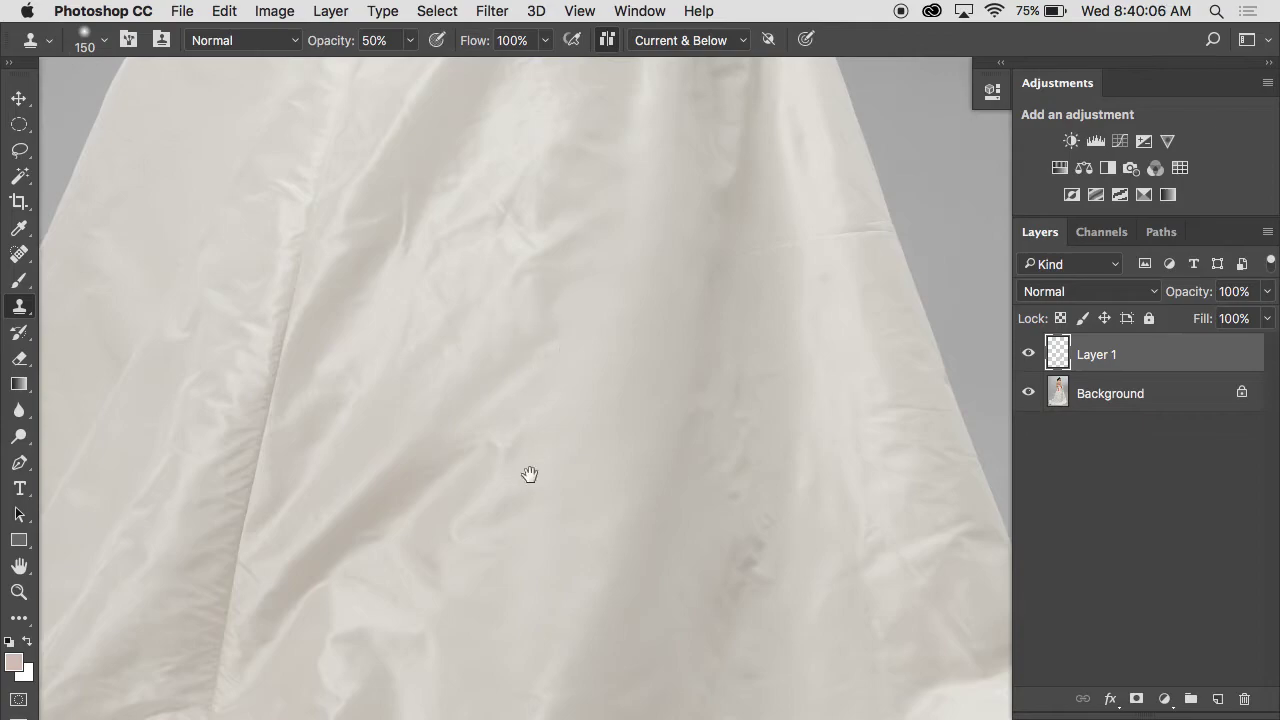
Step: Try cloning over the skirt's seam with the 150 px brush and undo the stroke
mouse_move(529, 471)
mouse_down()
mouse_move(694, 369)
mouse_move(754, 277)
mouse_move(637, 248)
mouse_move(697, 263)
mouse_move(609, 266)
mouse_up()
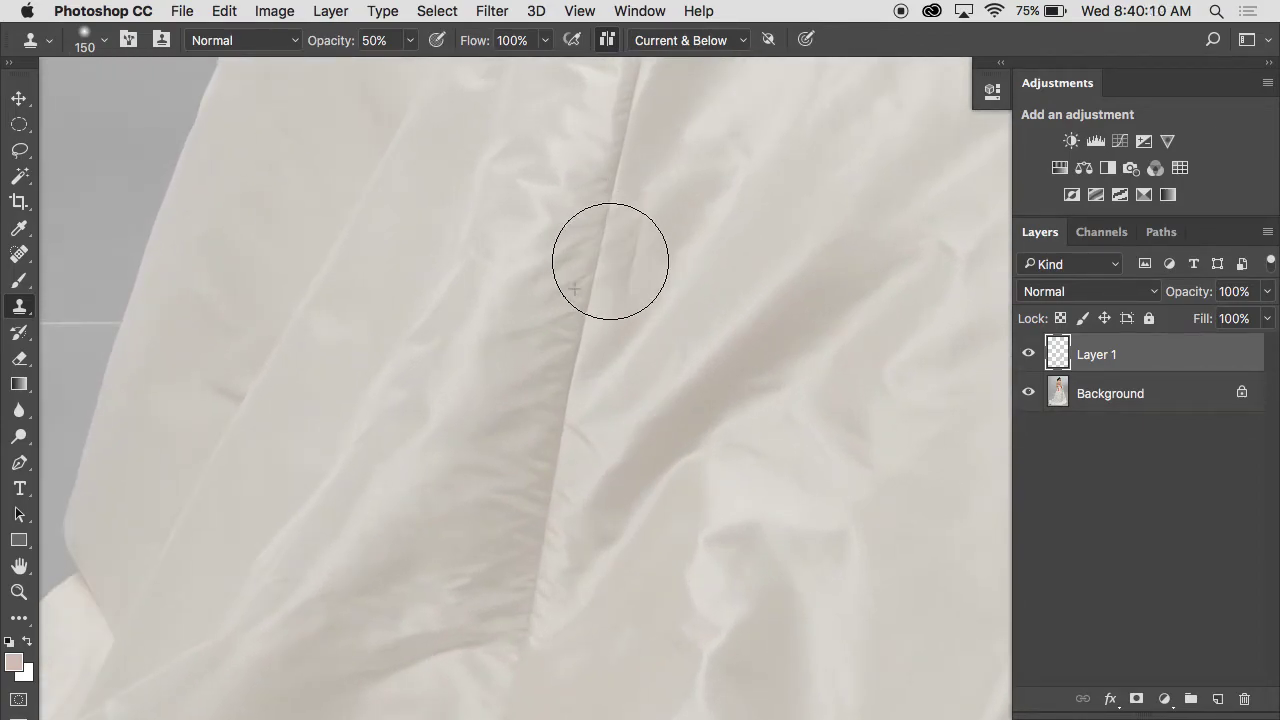
key(super+z)
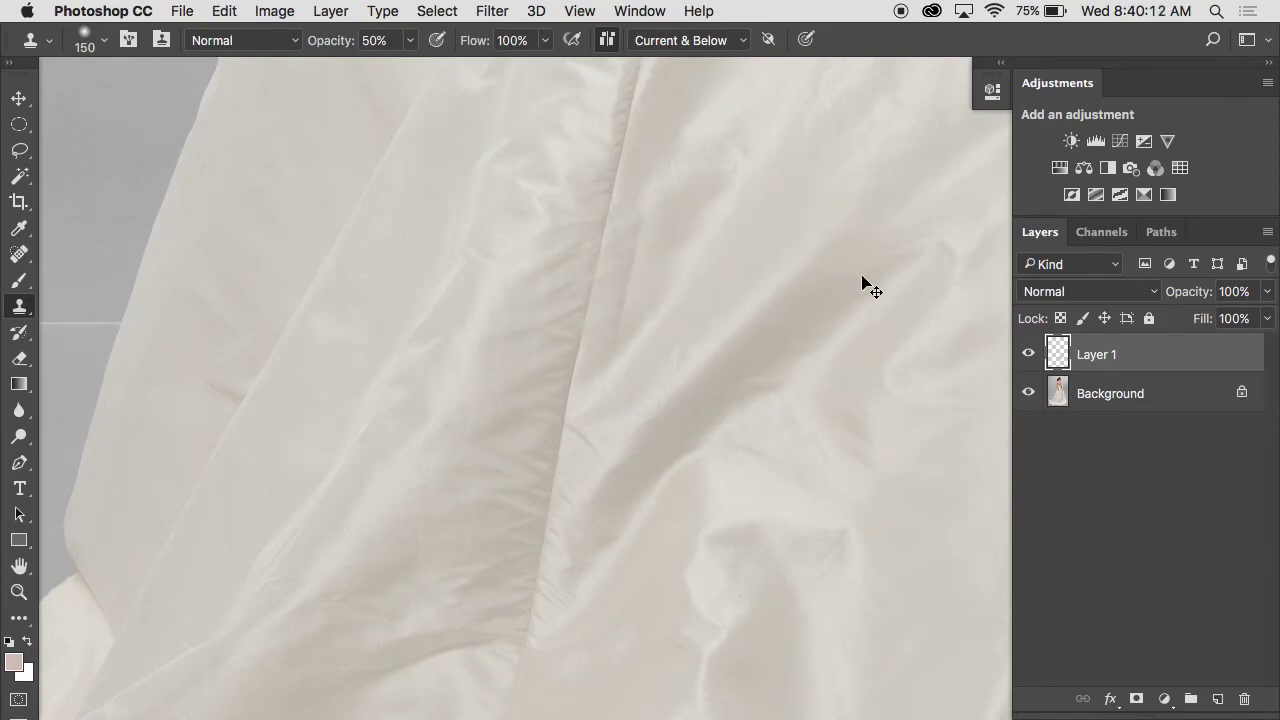
key(super+z)
drag(710, 237, 675, 371)
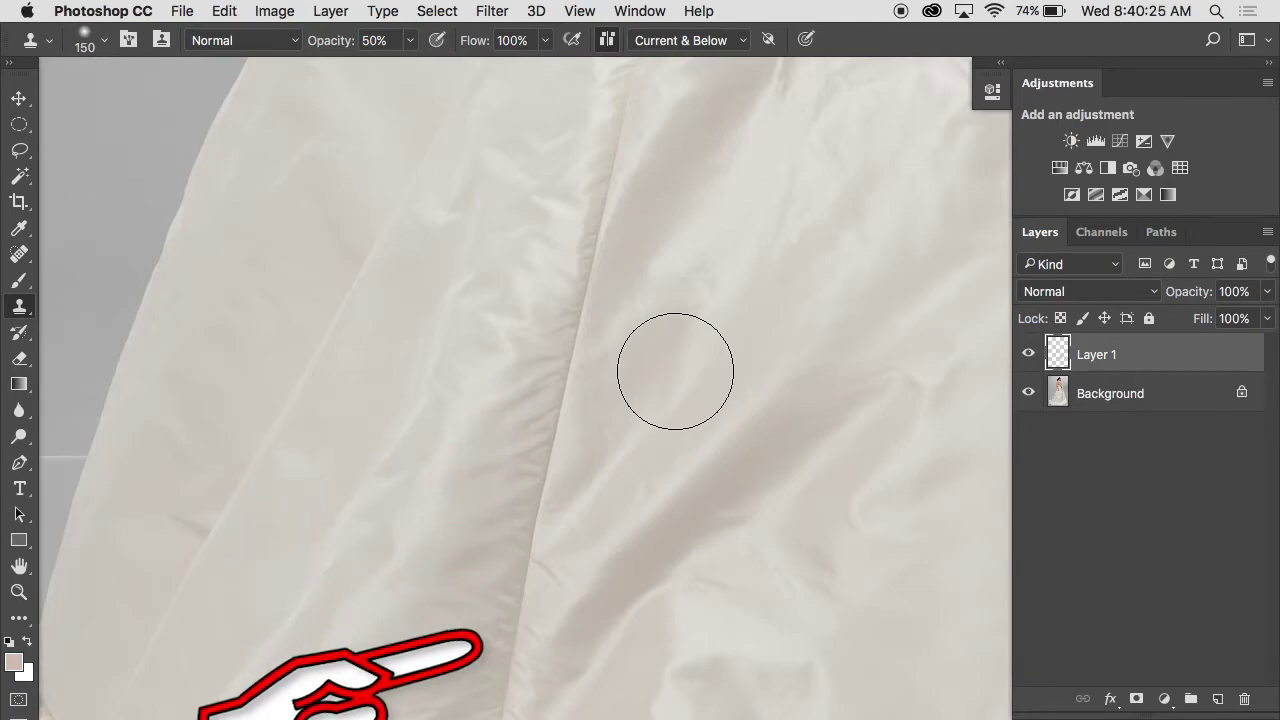
Step: Reduce the Clone Stamp brush to 50 px and clone over the small puckers along the upper part of the seam
key(bracketleft)
key(bracketleft)
key(bracketleft)
key(bracketleft)
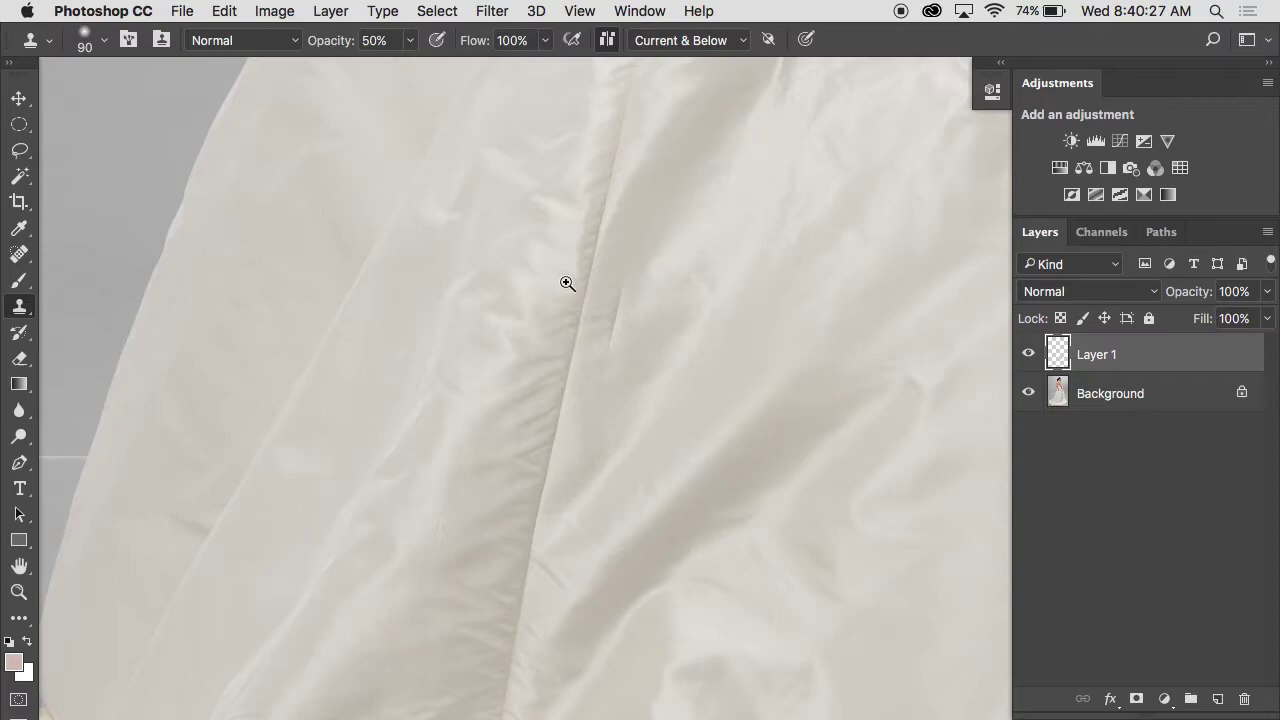
scroll(563, 280, up, 2)
key(bracketleft)
key(bracketleft)
key(bracketleft)
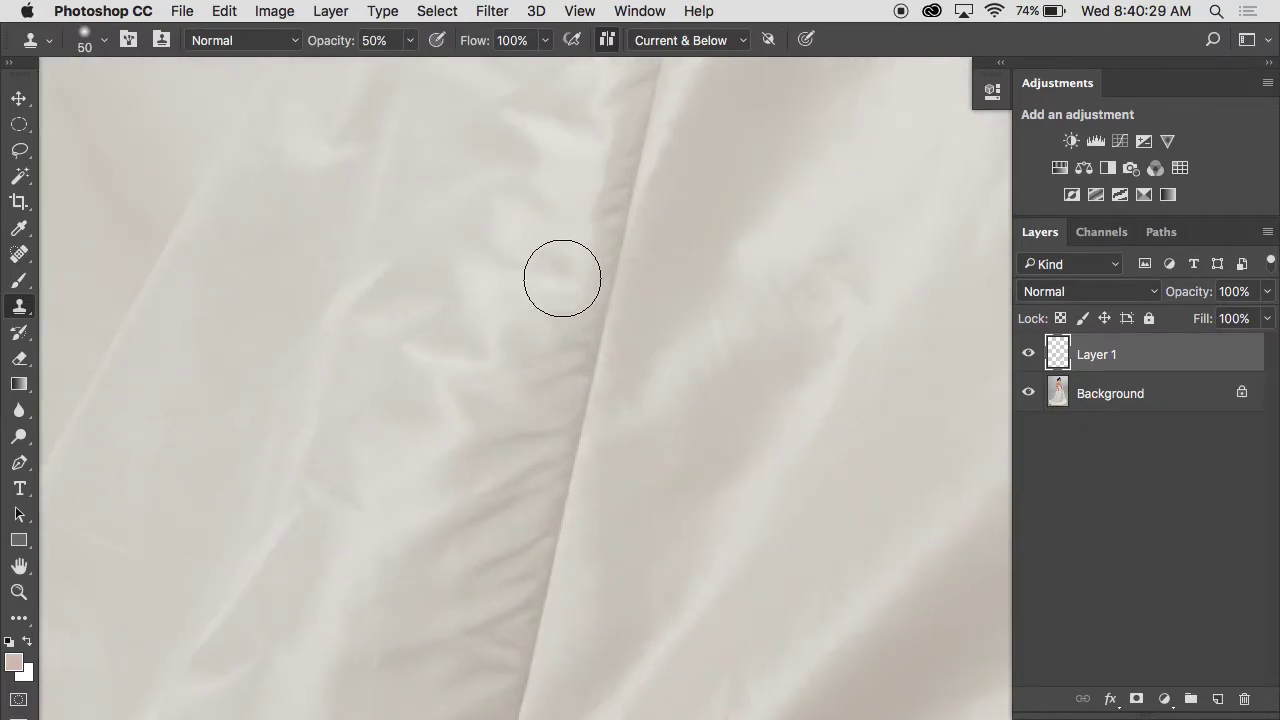
alt+click(606, 197)
click(614, 184)
click(609, 167)
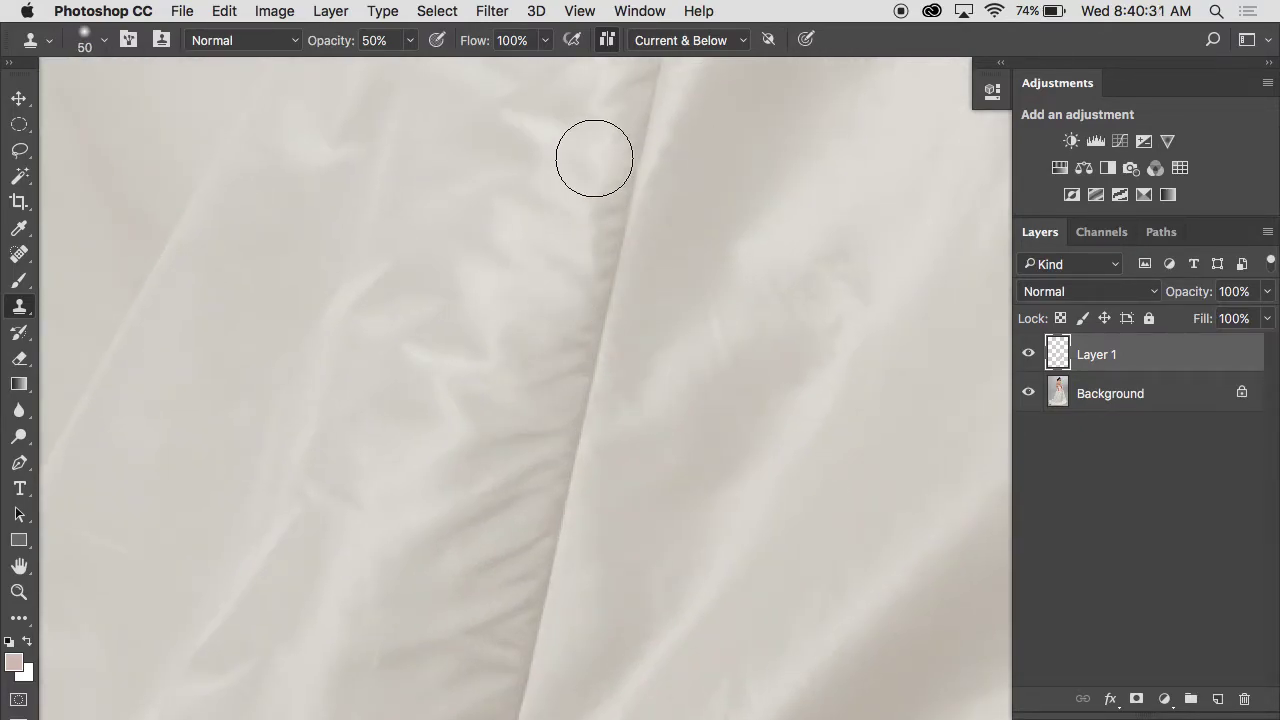
mouse_move(594, 158)
mouse_down()
mouse_move(592, 192)
mouse_move(599, 150)
mouse_move(613, 195)
mouse_move(640, 152)
mouse_up()
Step: Resample the fabric edge and continue cloning down along the seam, undoing the last stroke
alt+click(638, 167)
drag(622, 211, 595, 254)
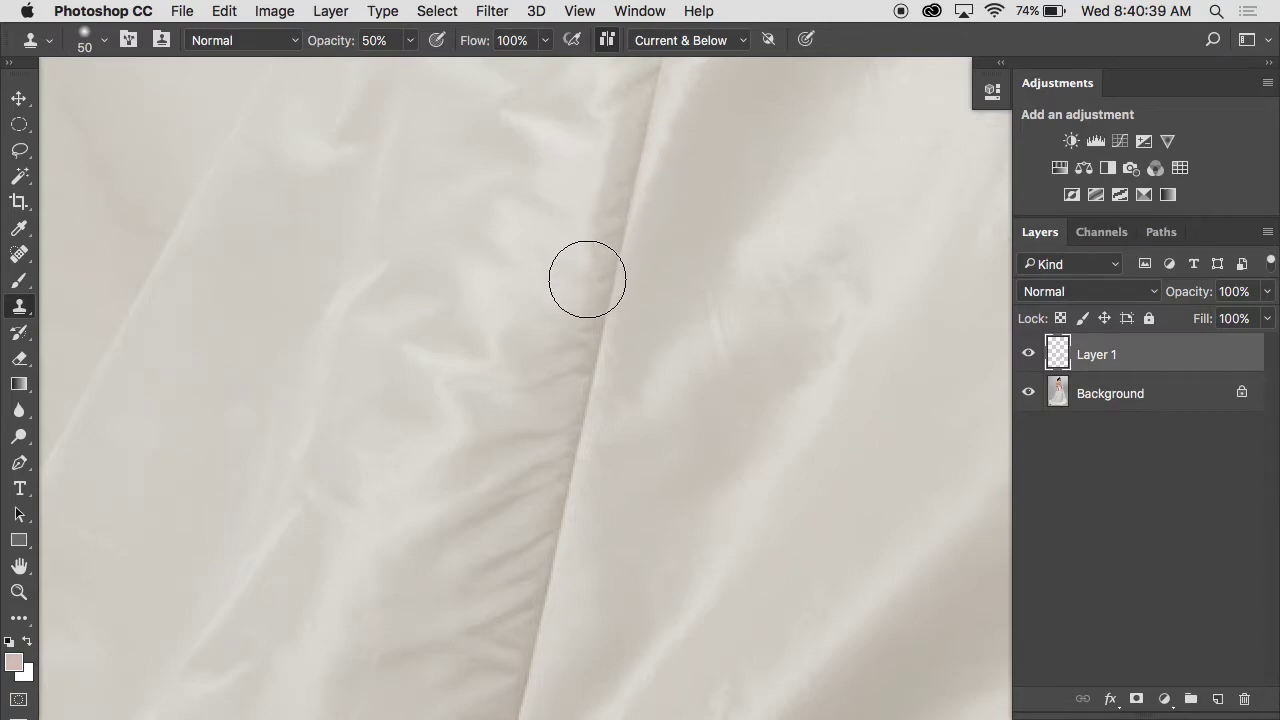
key(super+z)
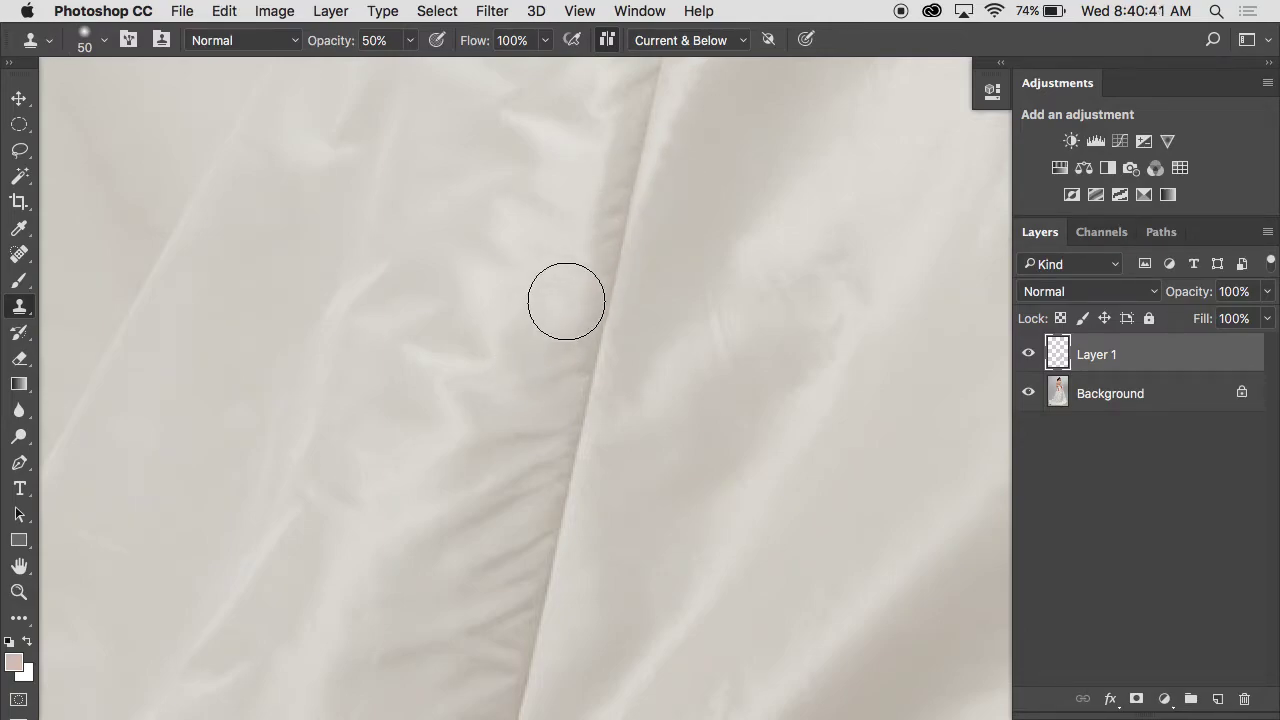
alt+click(610, 242)
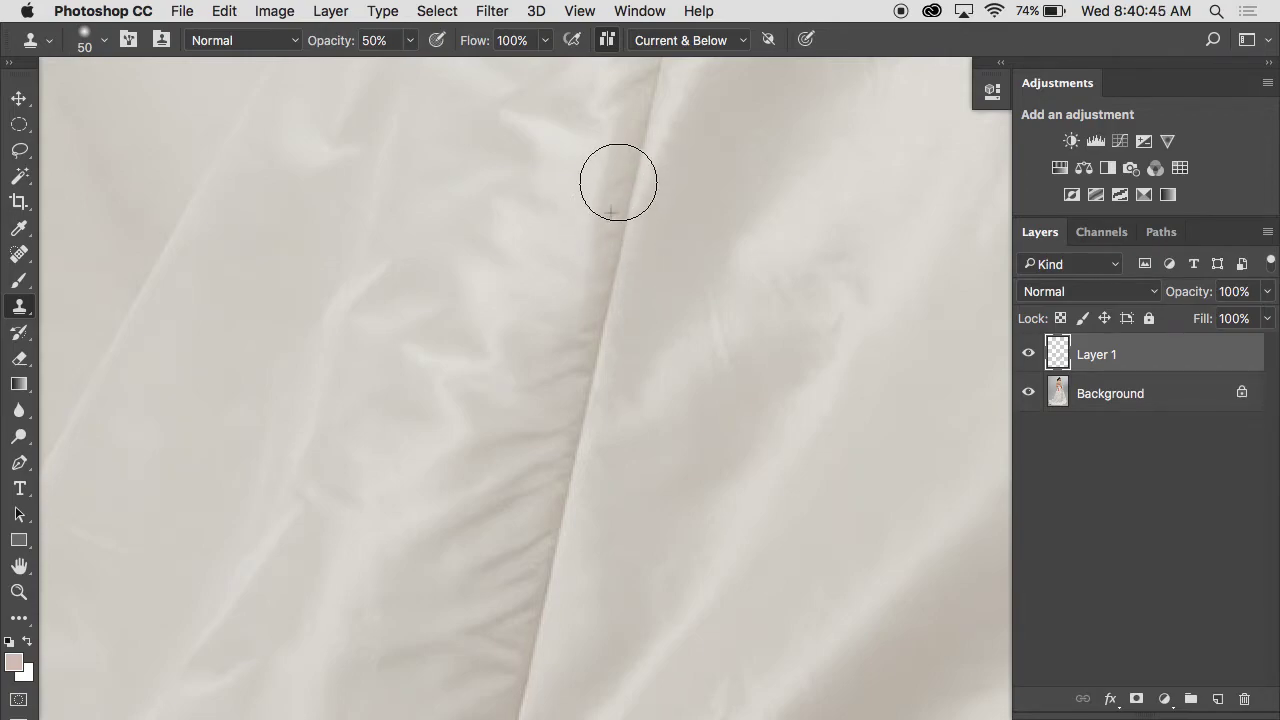
Step: Review the retouched seam and the rest of the skirt down to the hem and train
alt+click(589, 334)
alt+click(589, 334)
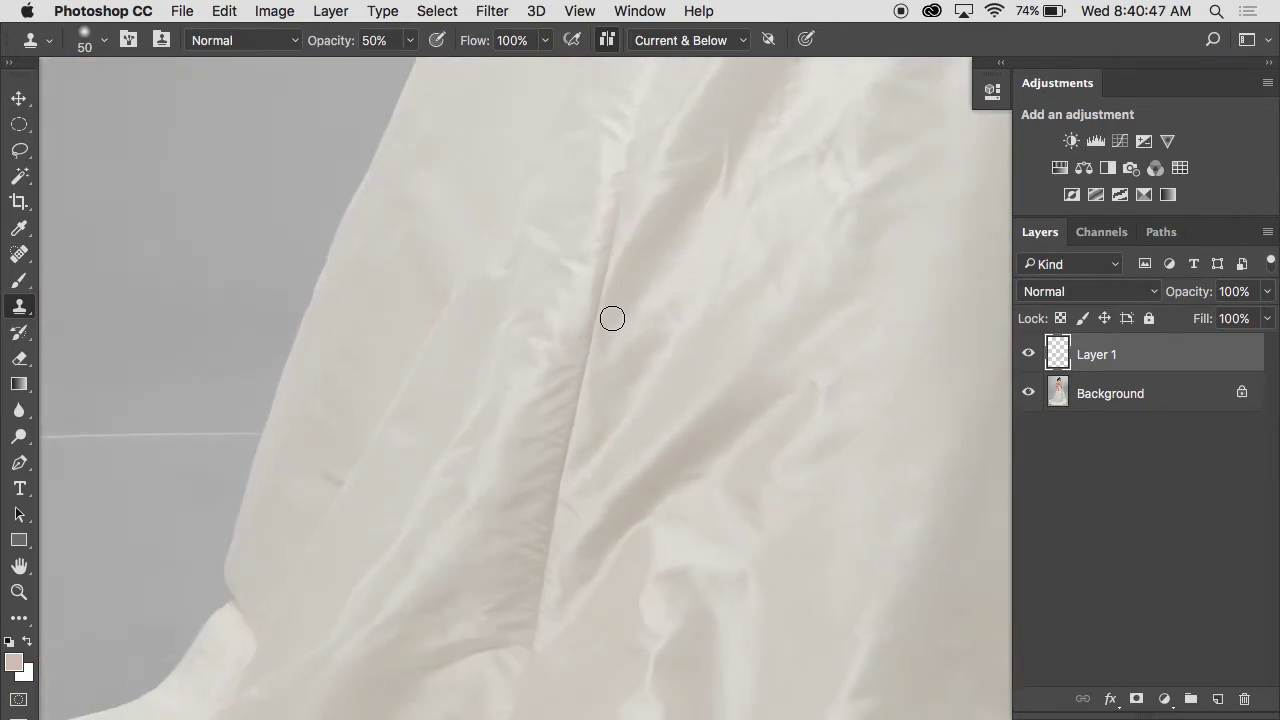
drag(623, 426, 474, 268)
drag(760, 280, 499, 236)
alt+click(500, 237)
alt+click(500, 237)
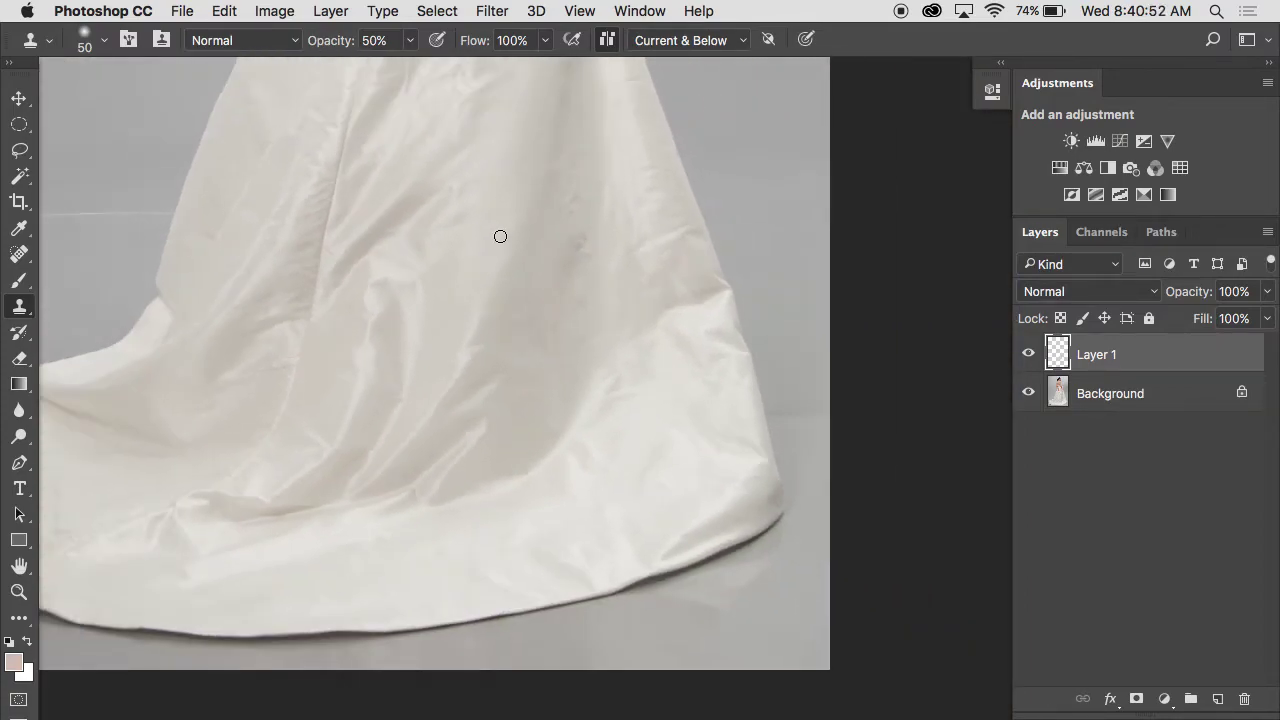
scroll(500, 237, left, 4)
scroll(500, 237, up, 3)
scroll(500, 237, up, 4)
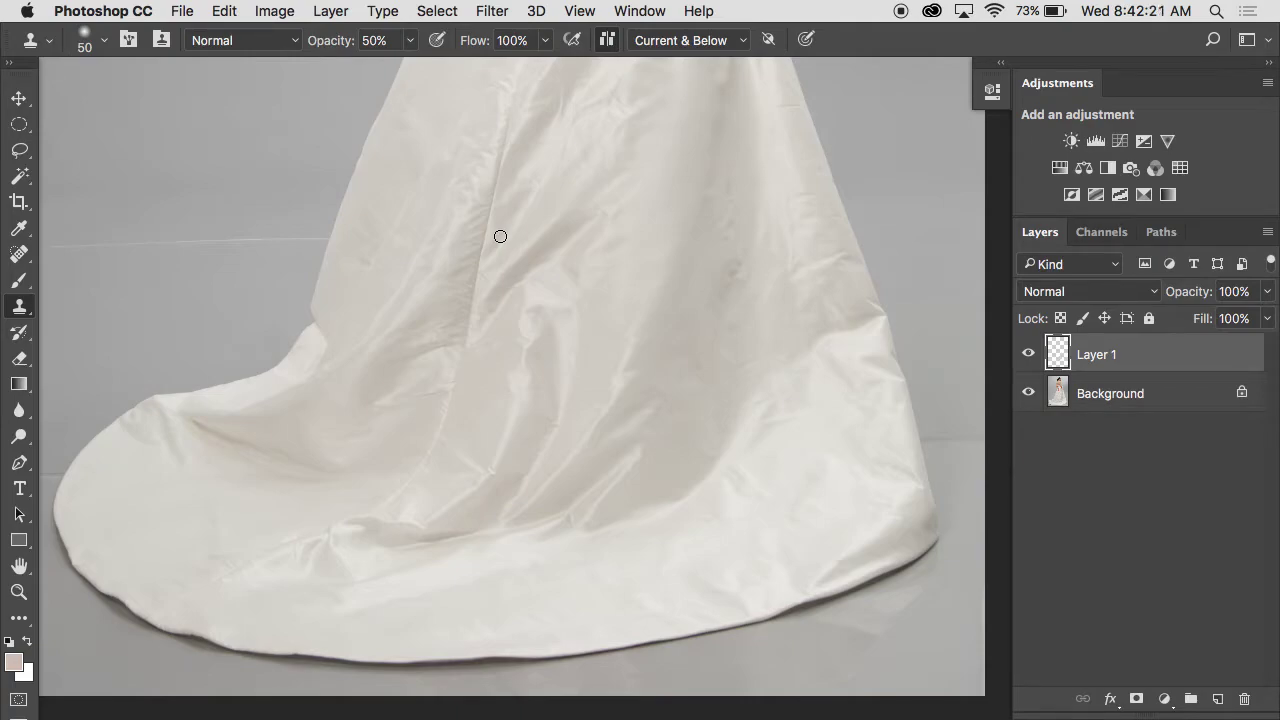
Step: With a 400 px Clone Stamp brush, clone smooth fabric over the dark dents to the right of the skirt's central fold
key(bracketright)
key(bracketright)
key(bracketright)
scroll(553, 300, up, 2)
scroll(553, 300, right, 2)
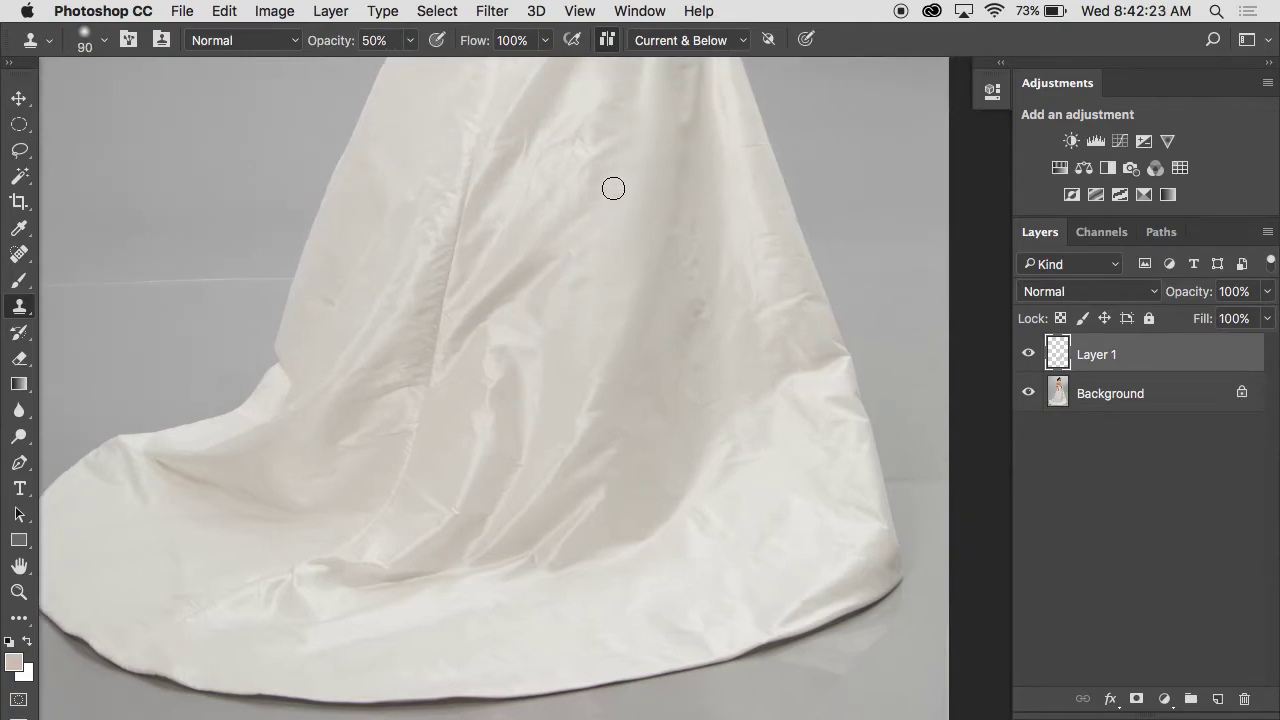
key(bracketright)
key(bracketright)
key(bracketright)
key(bracketright)
key(bracketright)
key(bracketright)
key(bracketright)
key(bracketright)
key(bracketright)
key(bracketright)
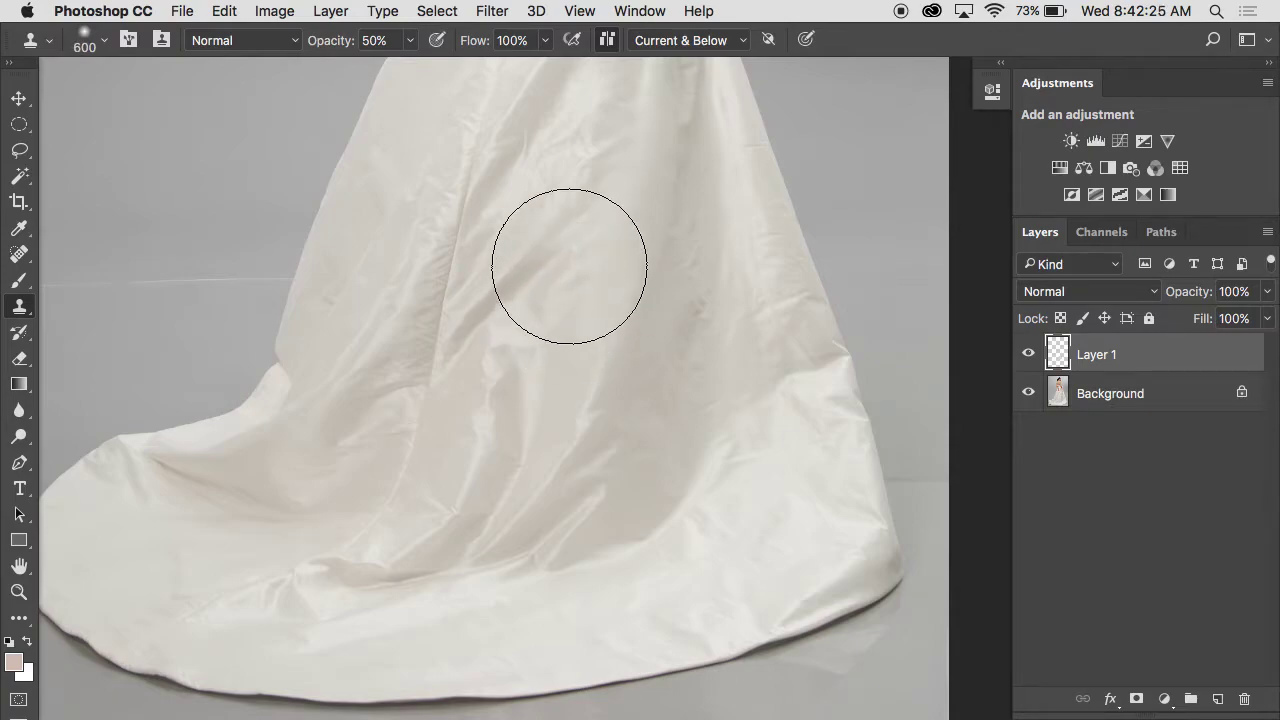
key(bracketleft)
key(bracketleft)
alt+click(588, 261)
mouse_move(625, 261)
mouse_down()
mouse_move(625, 299)
mouse_move(662, 263)
mouse_move(634, 314)
mouse_move(678, 288)
mouse_up()
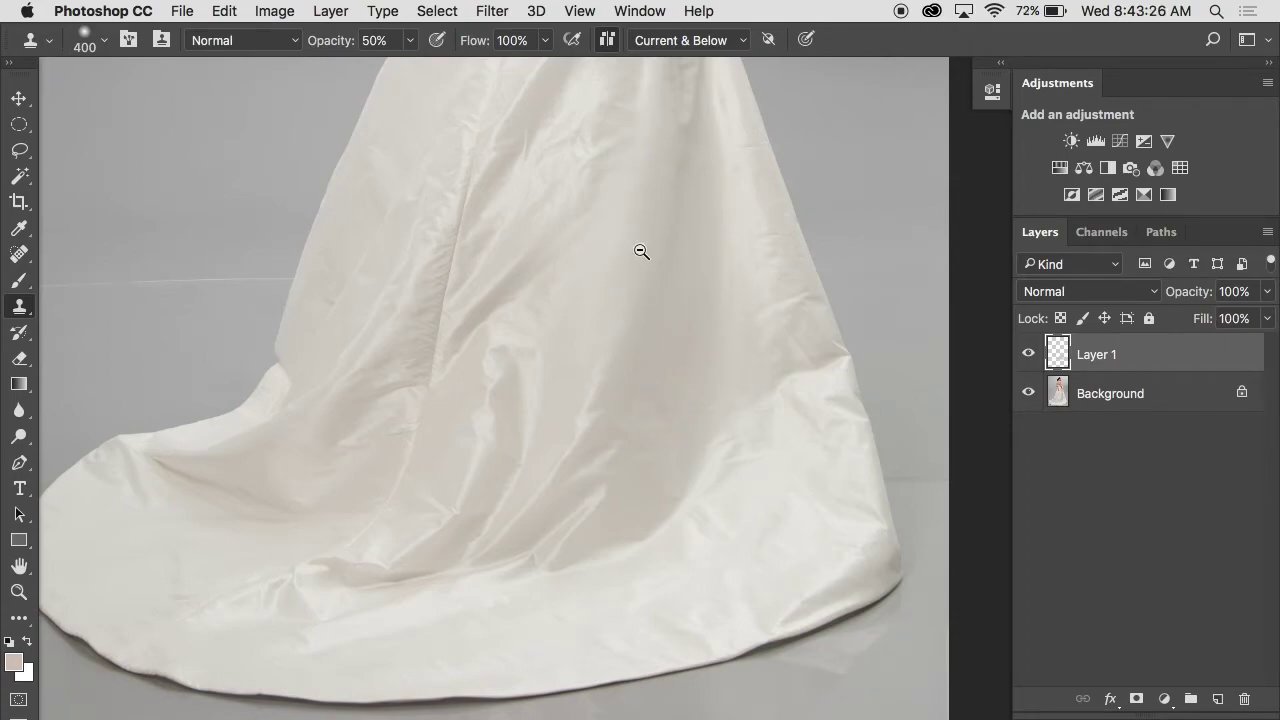
Step: Erase the cloned fabric that spills past the skirt's left edge onto the backdrop, using a 400 px Eraser
key(super+minus)
scroll(640, 250, up, 1)
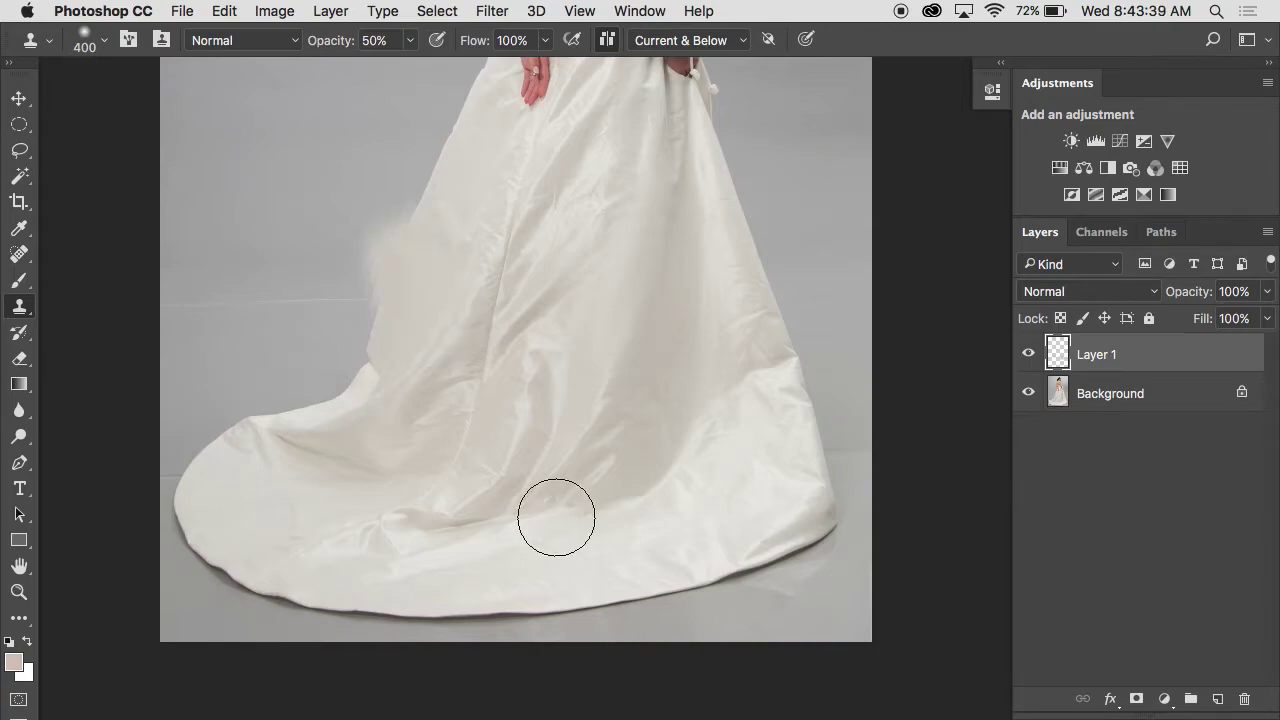
key(e)
mouse_move(403, 277)
mouse_down()
mouse_move(391, 236)
mouse_move(411, 171)
mouse_move(371, 265)
mouse_move(384, 308)
mouse_move(421, 215)
mouse_move(399, 273)
mouse_move(358, 319)
mouse_move(398, 246)
mouse_up()
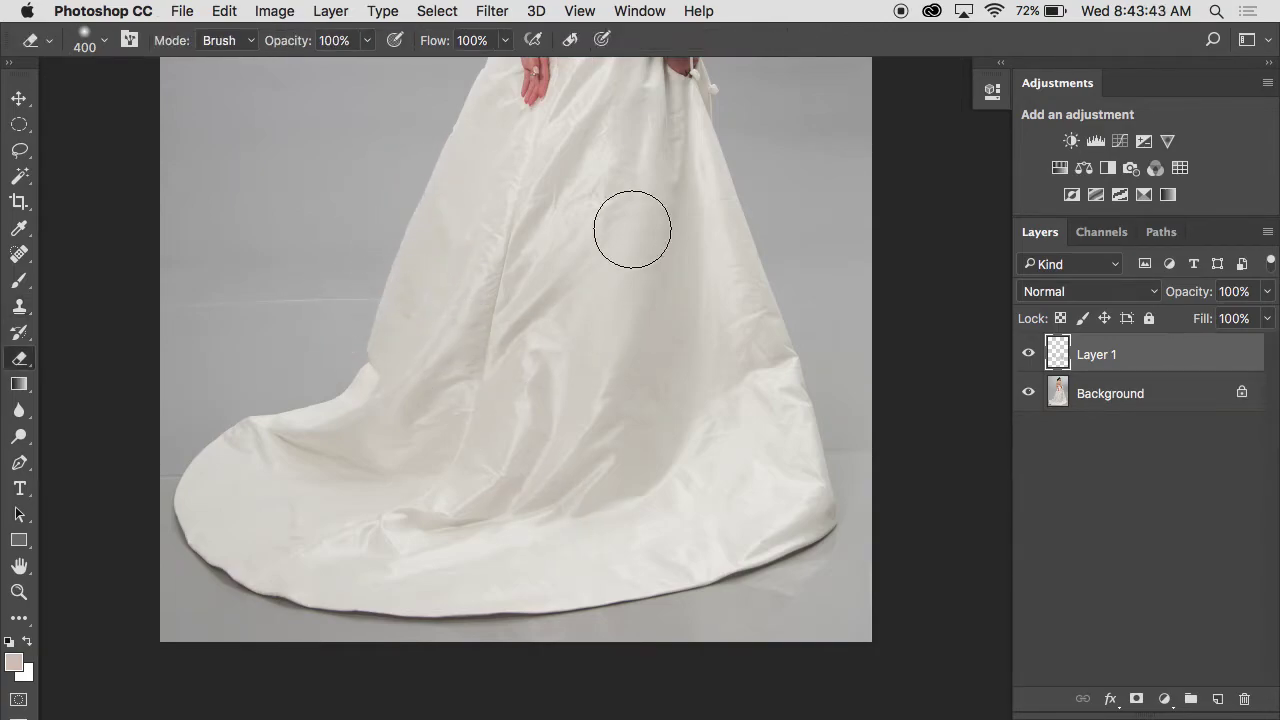
Step: Clone smooth fabric over the wrinkles left of the skirt's lower seam with the 400 px Clone Stamp at 50% opacity
key(s)
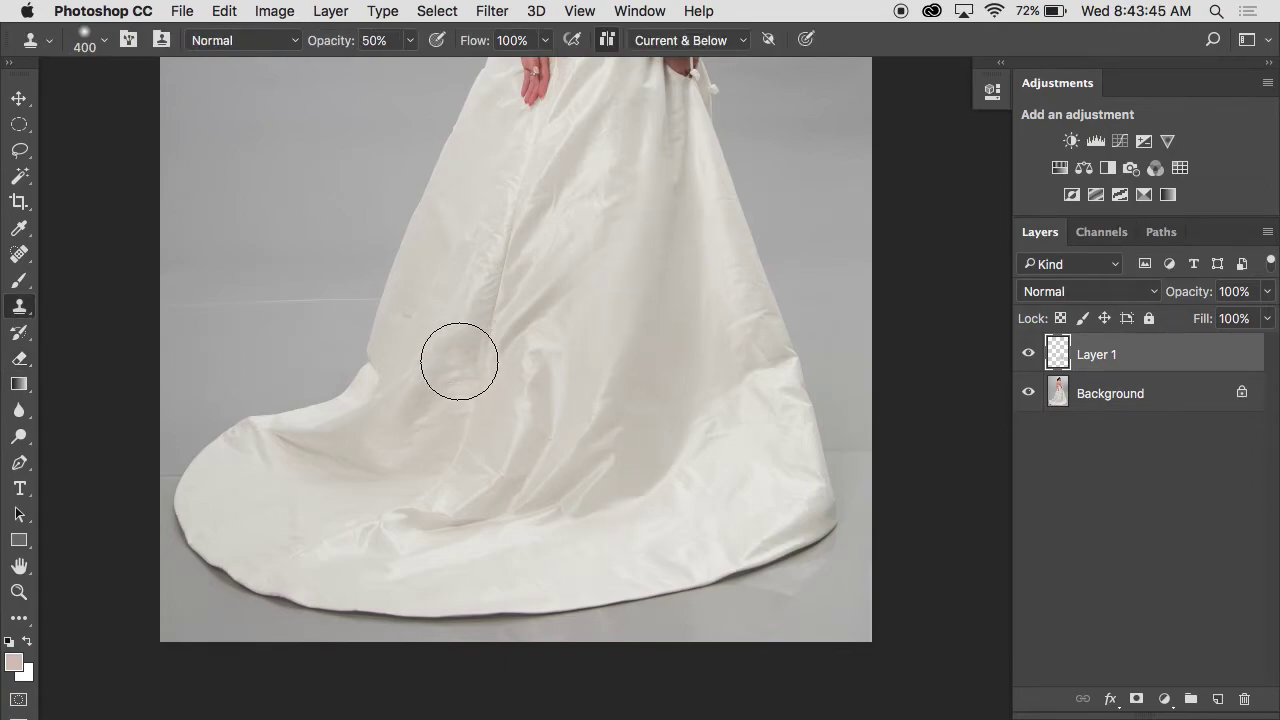
drag(444, 386, 447, 316)
scroll(505, 360, up, 5)
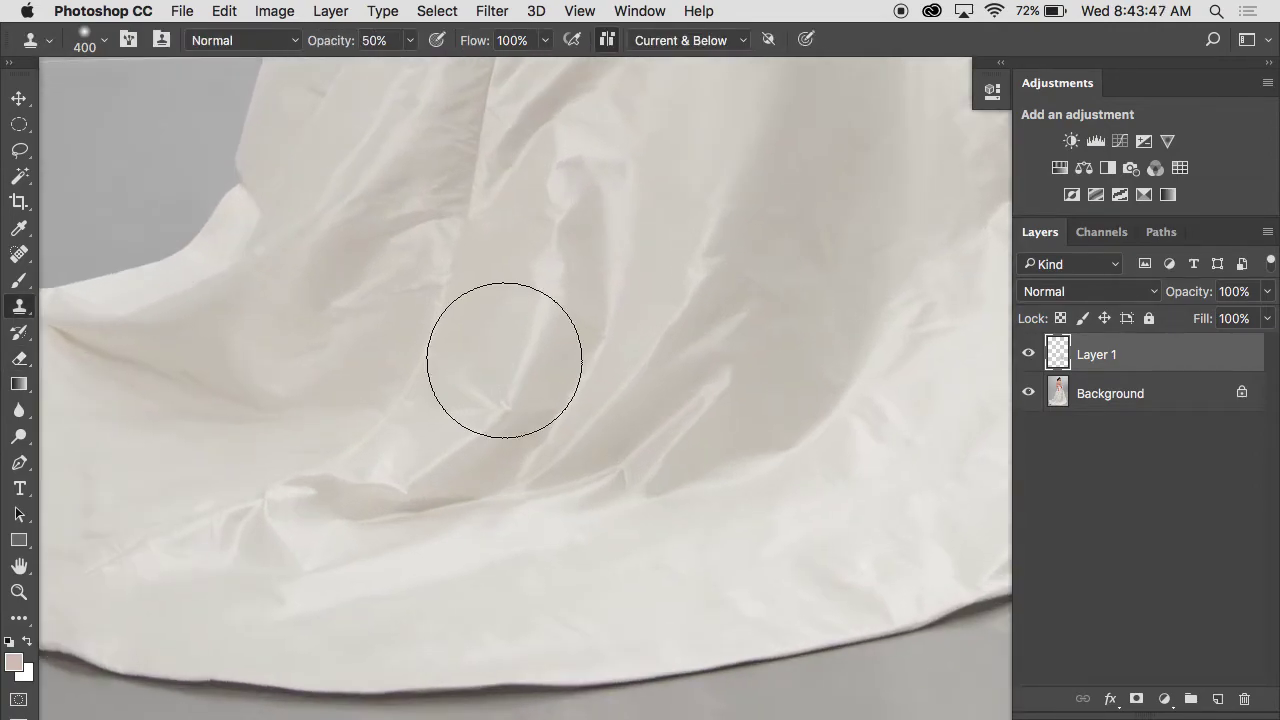
Step: Clone out the bright star-shaped crease right of the lower seam with a 150 px brush, and compare the result with Layer 1 hidden
key(bracketleft)
key(bracketleft)
key(bracketleft)
key(bracketleft)
key(bracketleft)
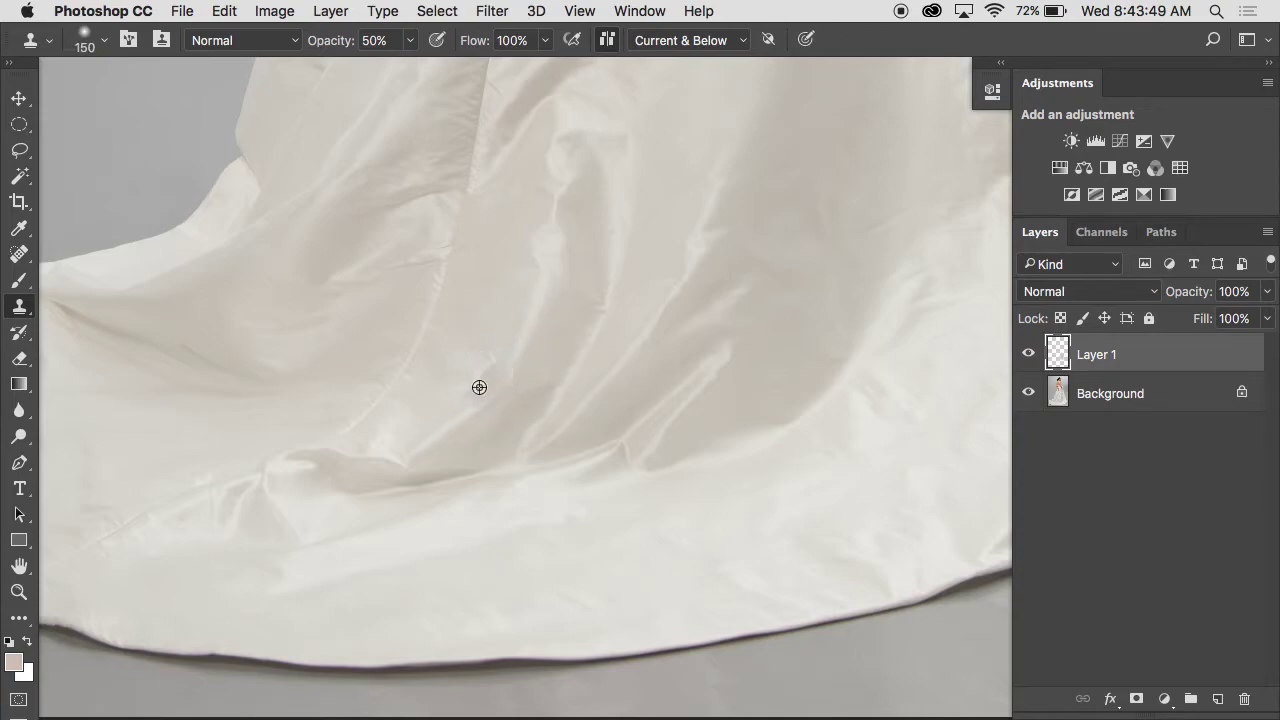
scroll(720, 311, down, 1)
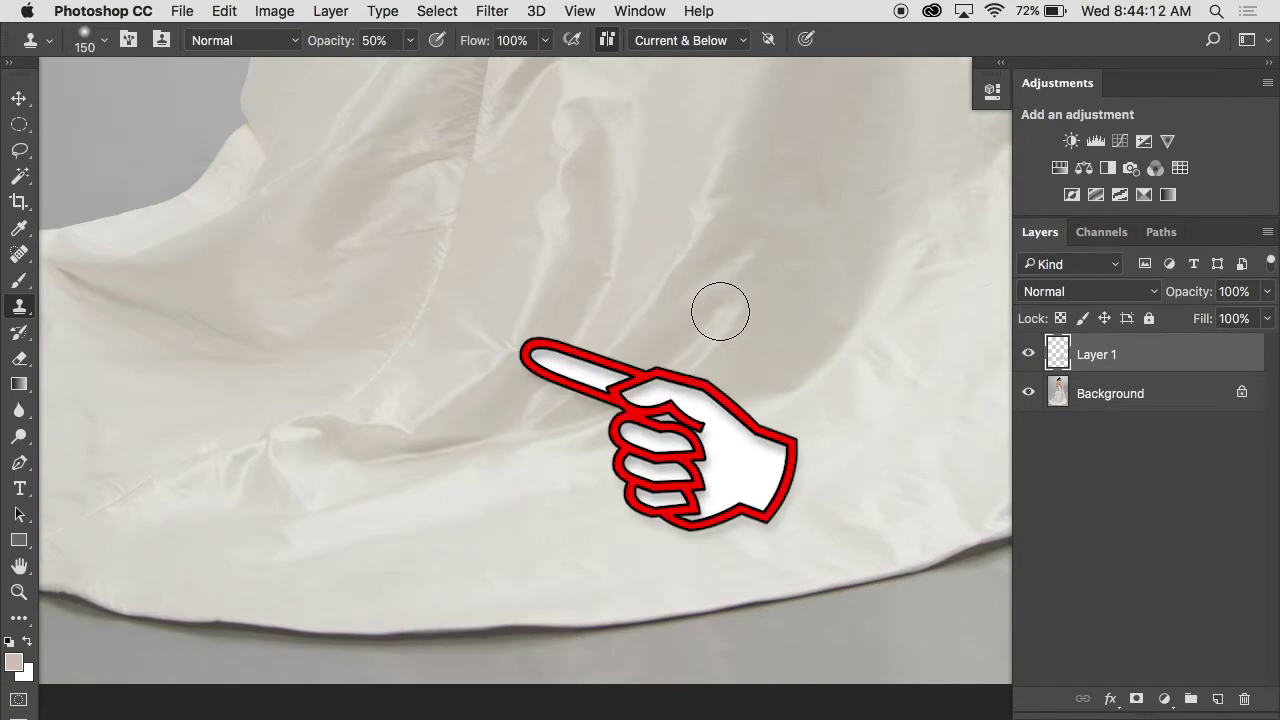
super+click(574, 336)
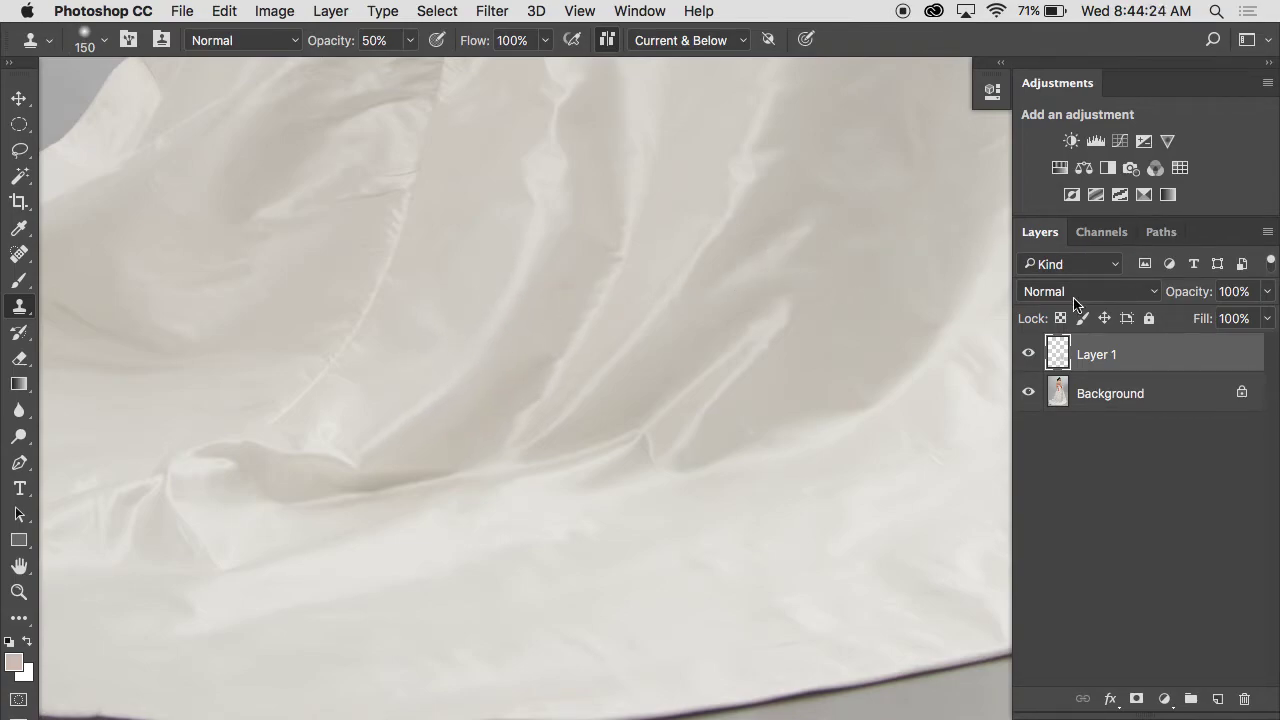
click(1028, 353)
click(1028, 353)
Step: Clone the skirt's straight left edge down over the notch where it meets the train, using a 125 px brush
drag(388, 277, 694, 503)
drag(509, 367, 562, 397)
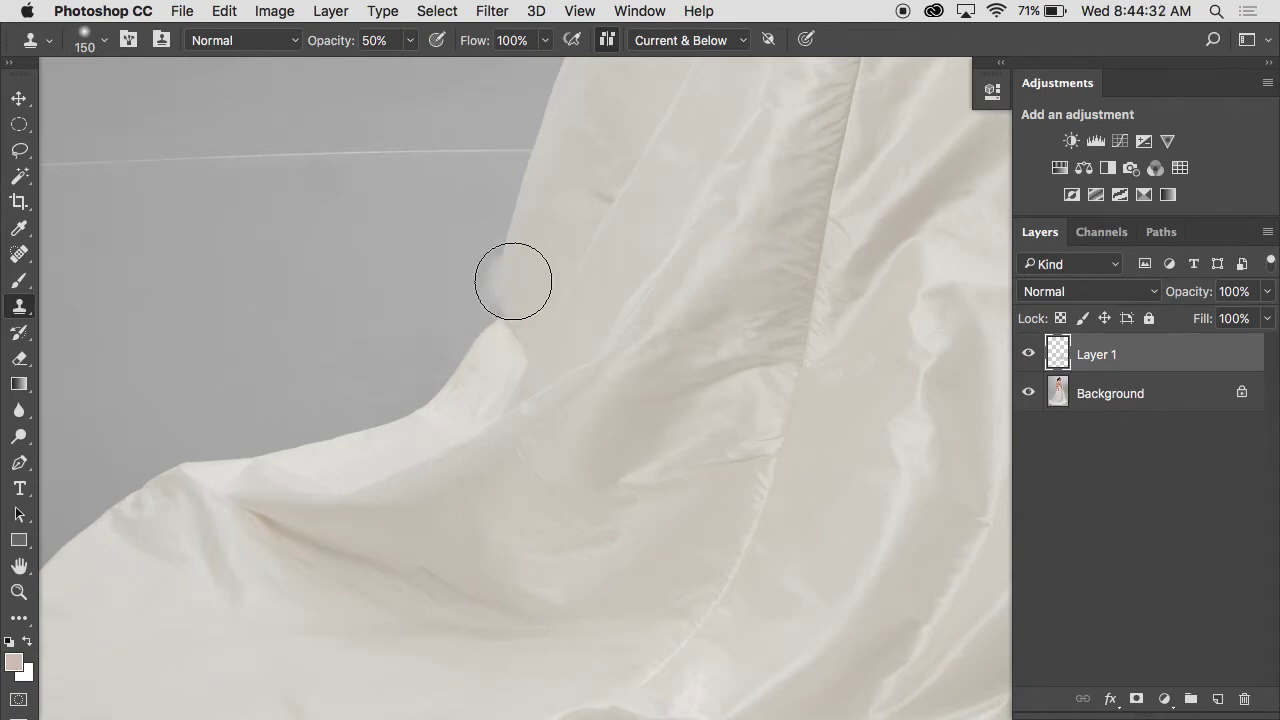
key(bracketleft)
super+click(514, 282)
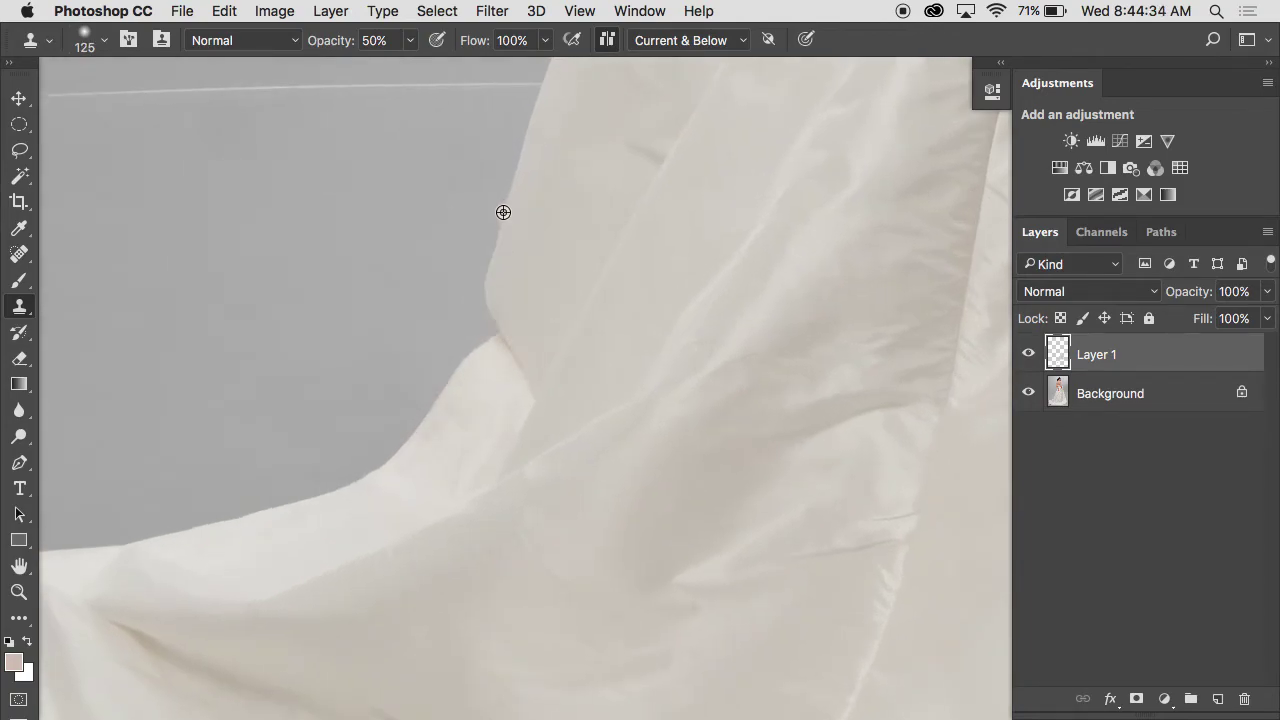
alt+click(485, 273)
drag(485, 285, 517, 357)
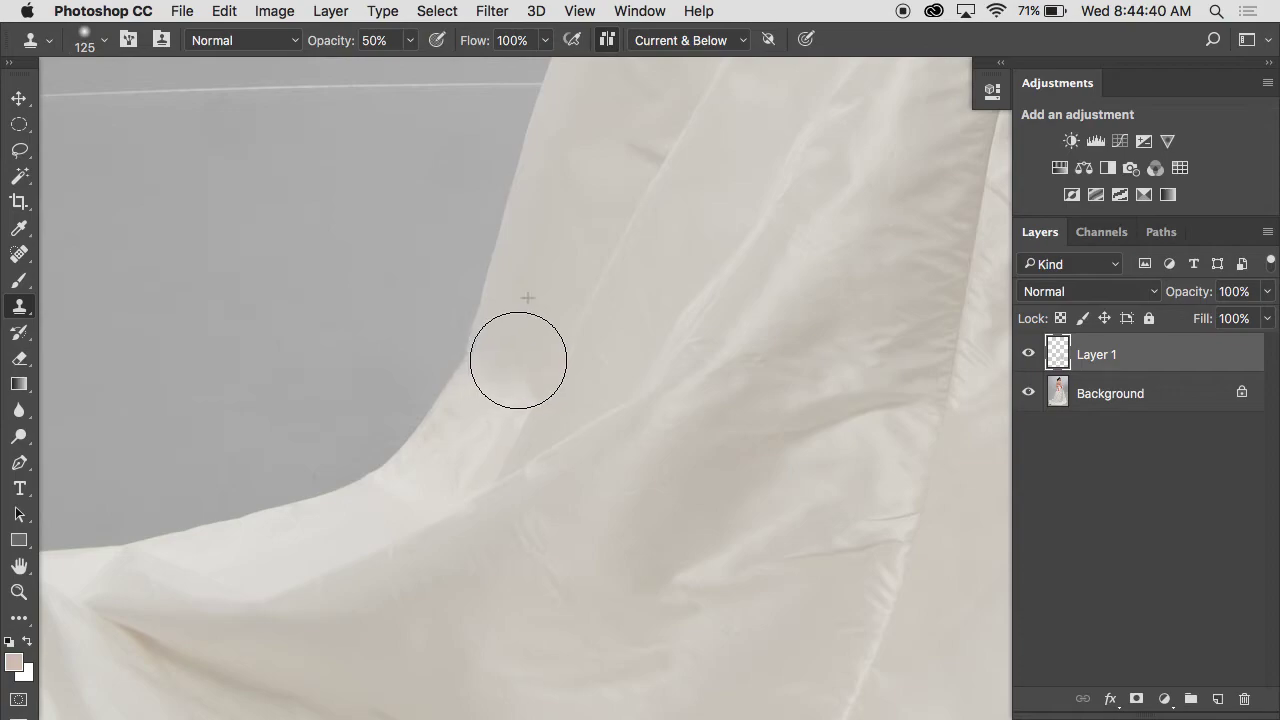
Step: Sample the train's outer edge and clone it up into the skirt's left edge with a 70 px brush to form one continuous curve
alt+click(439, 397)
drag(439, 394, 457, 351)
key(bracketleft)
key(bracketleft)
key(bracketleft)
key(bracketleft)
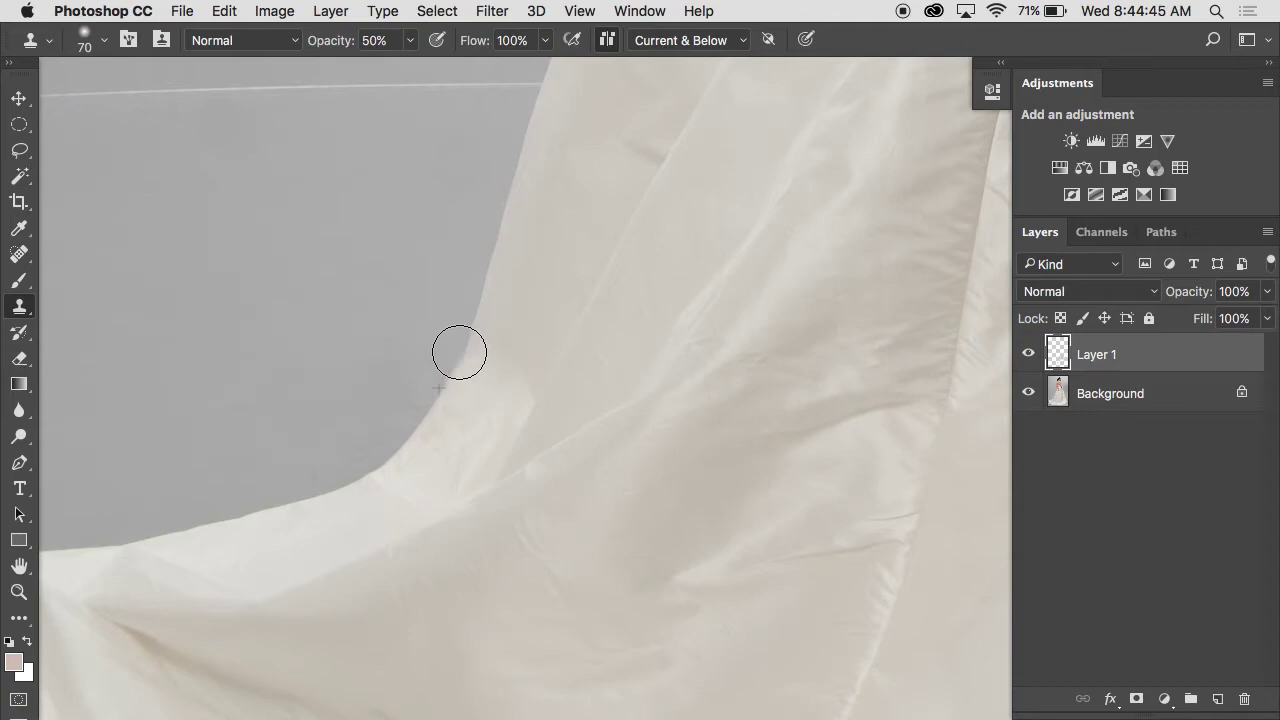
alt+click(546, 334)
Step: Clean up the blurry rebuilt edge with an 8 px Clone Stamp at 100% opacity, and compare the result with Layer 1 hidden
key(bracketleft)
key(bracketleft)
key(bracketleft)
key(bracketleft)
key(bracketleft)
key(bracketleft)
key(bracketleft)
key(bracketleft)
key(bracketleft)
key(bracketleft)
key(bracketleft)
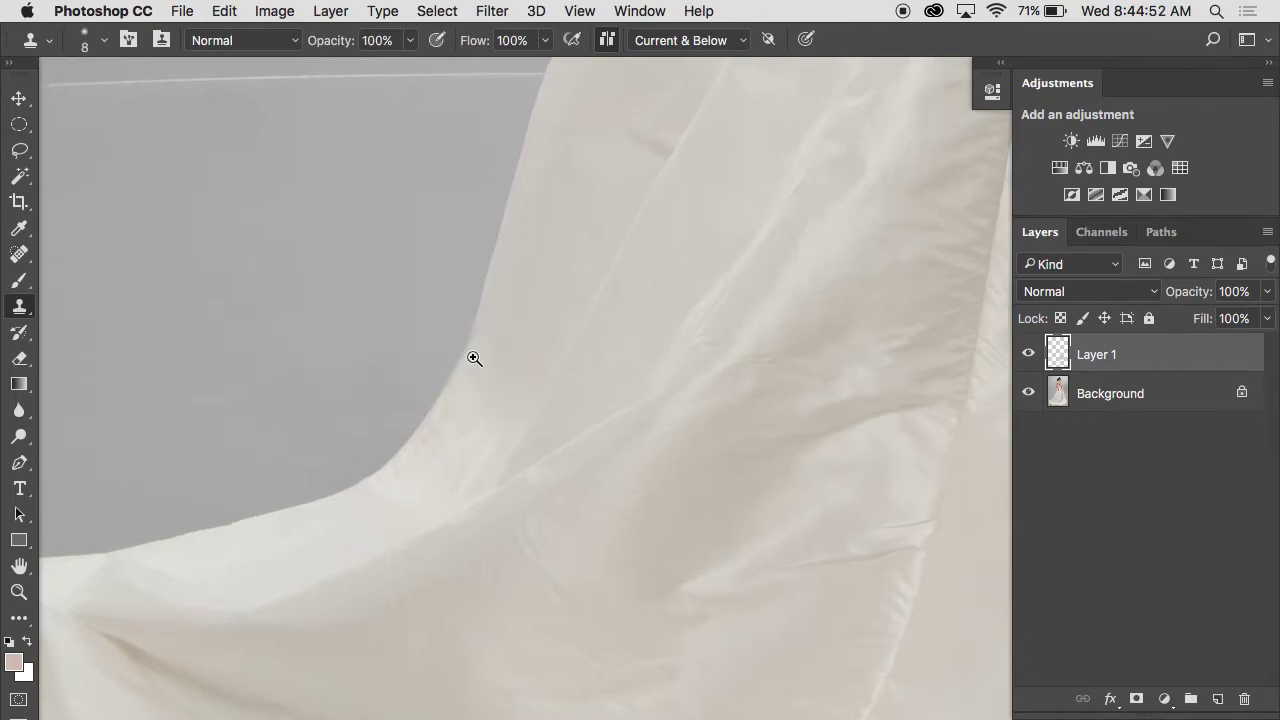
scroll(473, 357, up, 2)
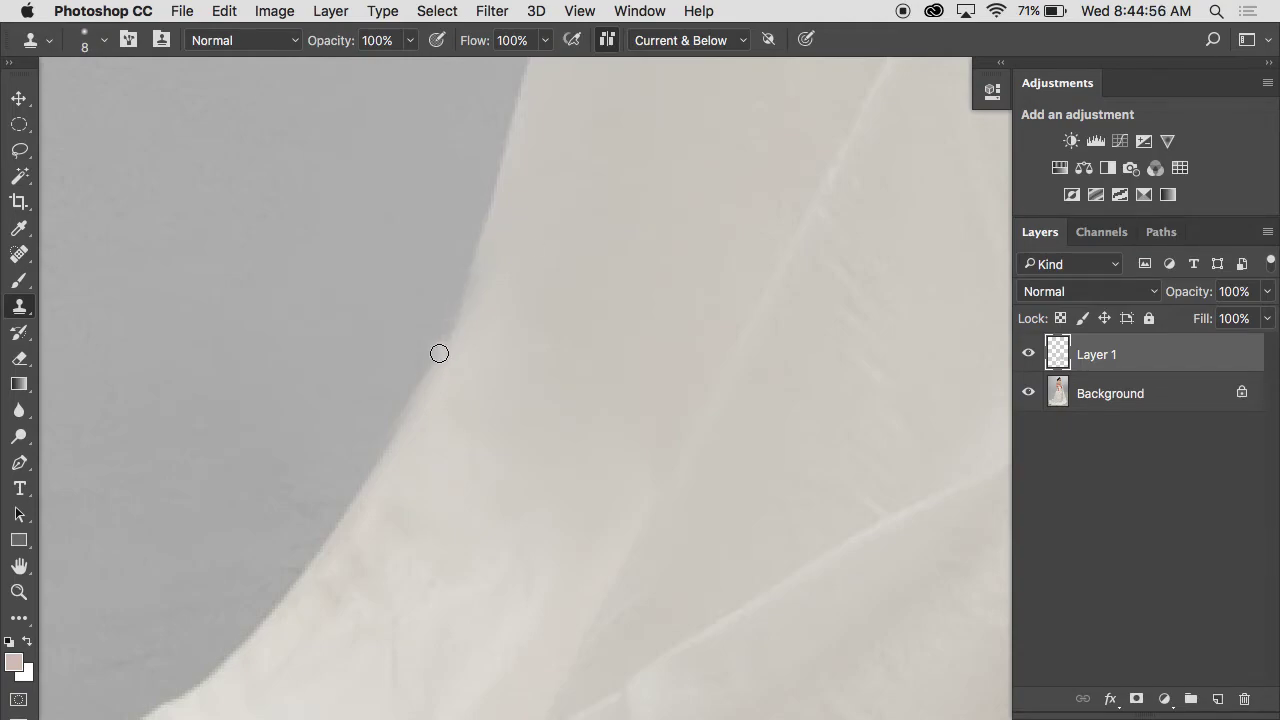
shift+click(432, 394)
alt+click(500, 213)
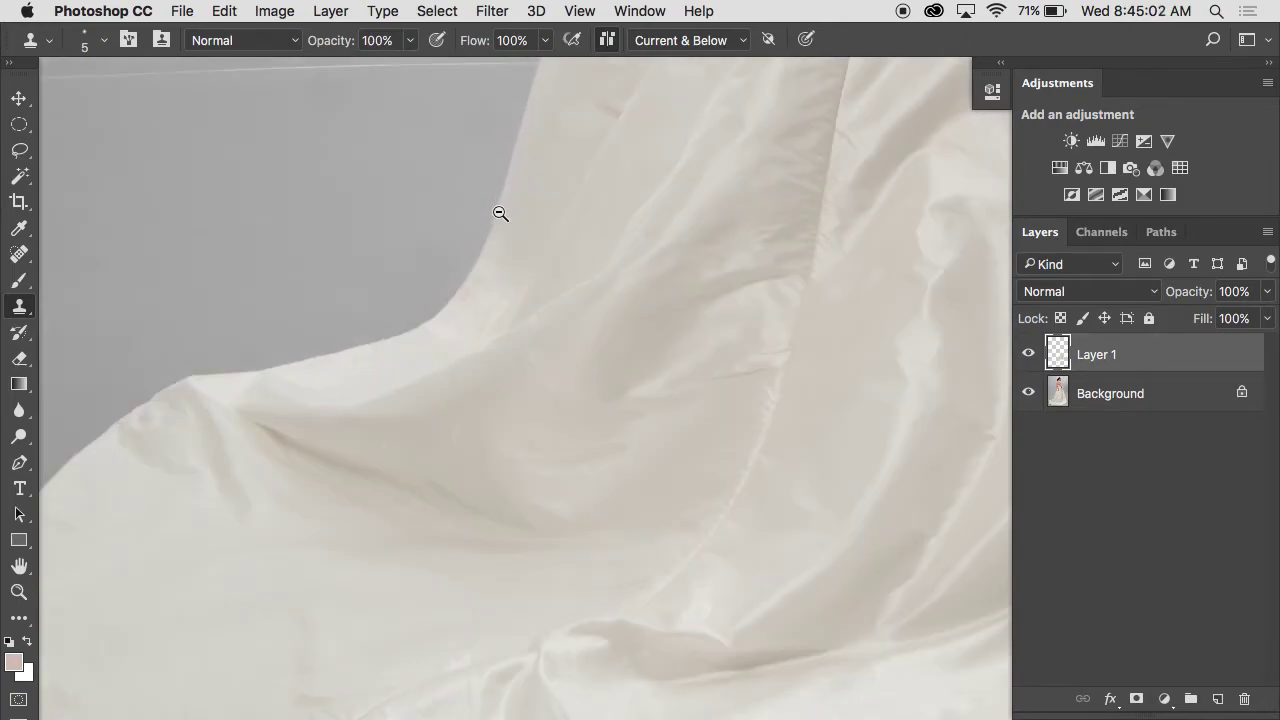
click(1032, 354)
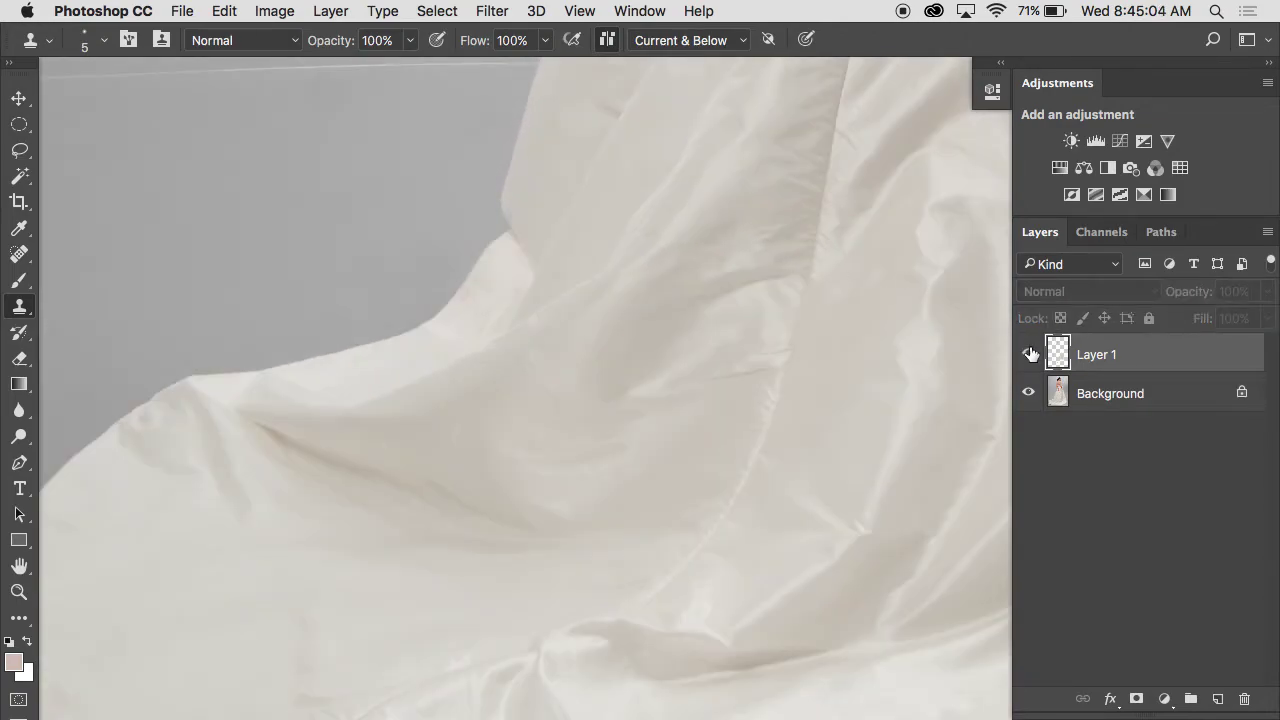
click(1032, 354)
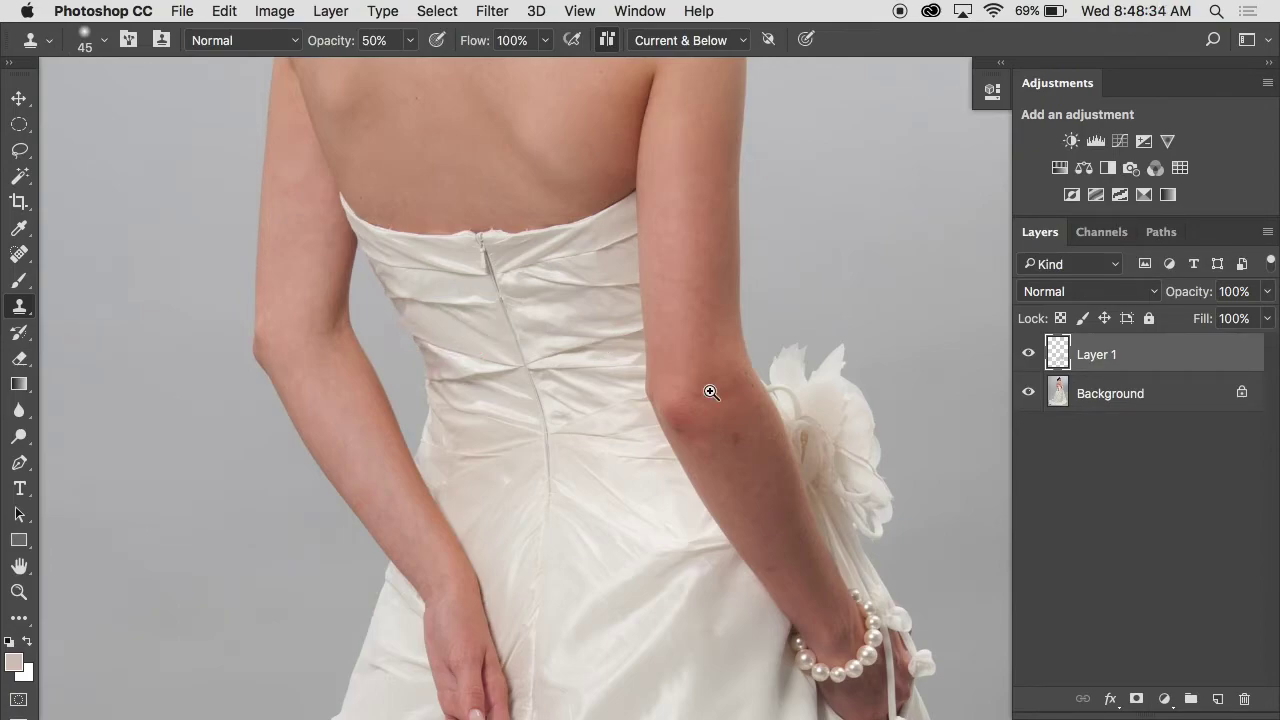
Step: Clone clean skin over the dark spots around the elbow and forearm beside the flower, using a 25 px brush at 50% opacity
super+click(727, 421)
super+click(727, 421)
drag(727, 420, 603, 263)
key(bracketleft)
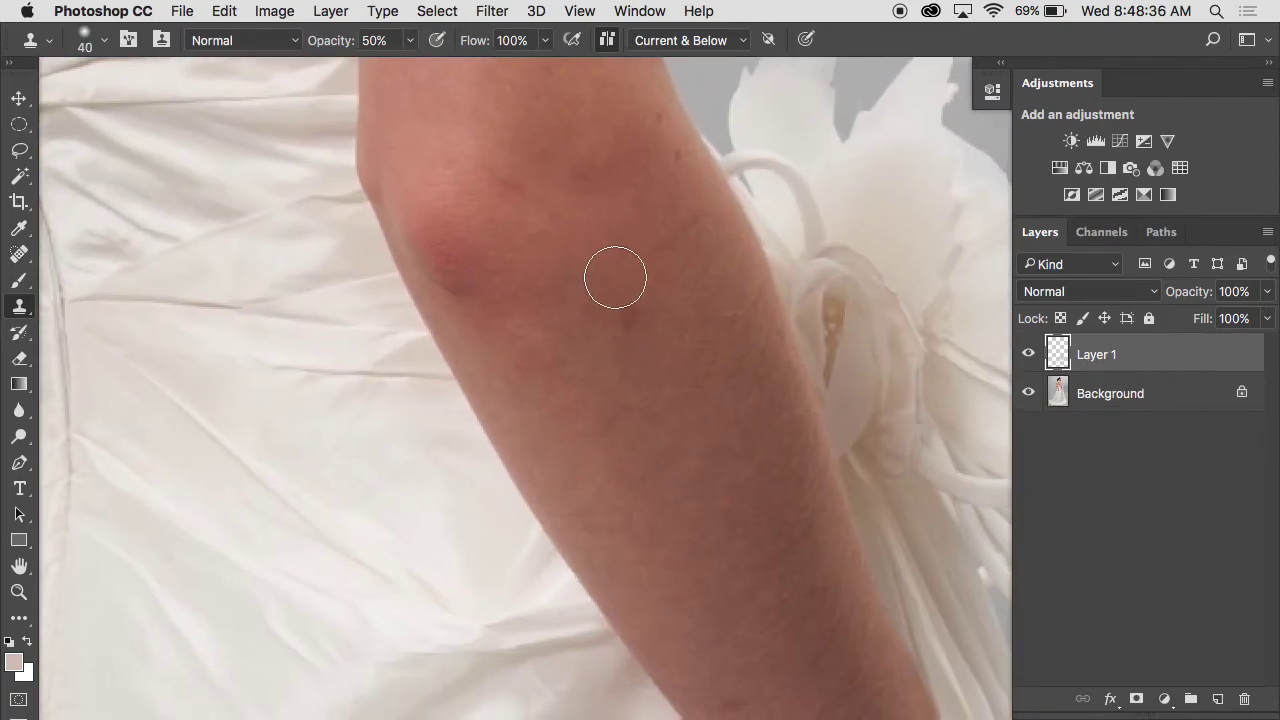
key(bracketleft)
key(bracketleft)
key(bracketleft)
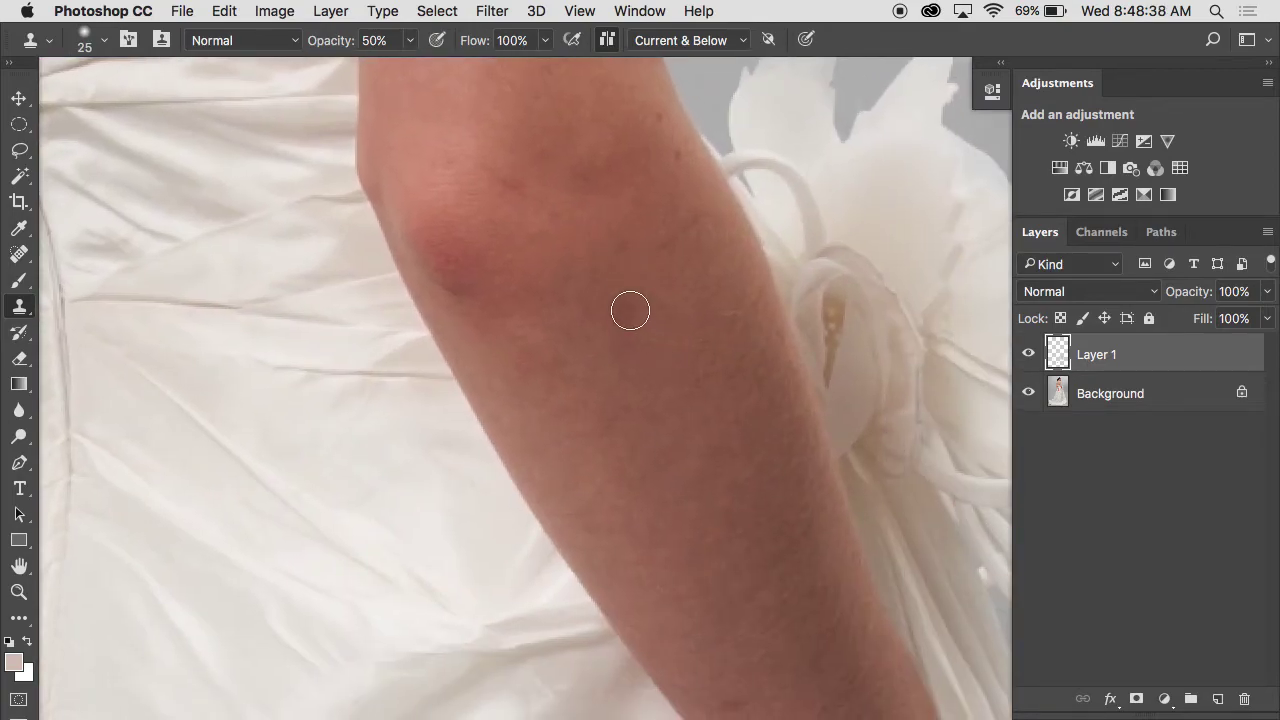
alt+click(621, 347)
click(621, 305)
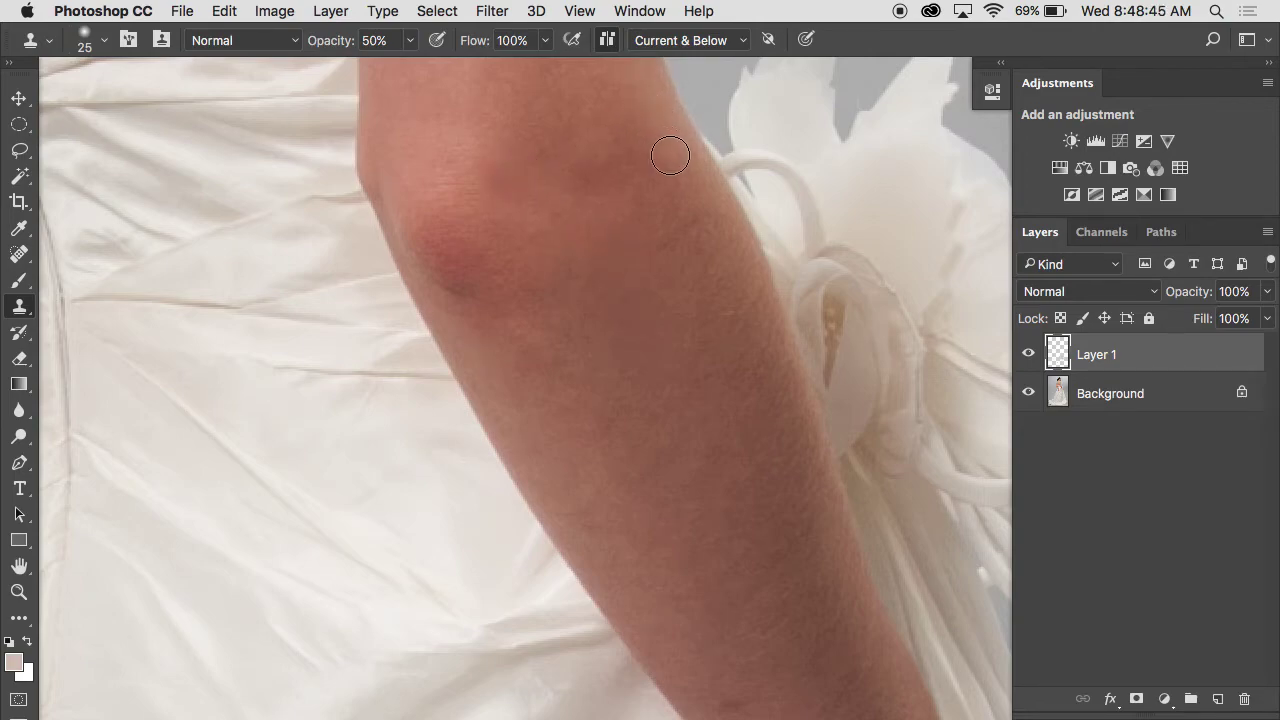
alt+click(606, 226)
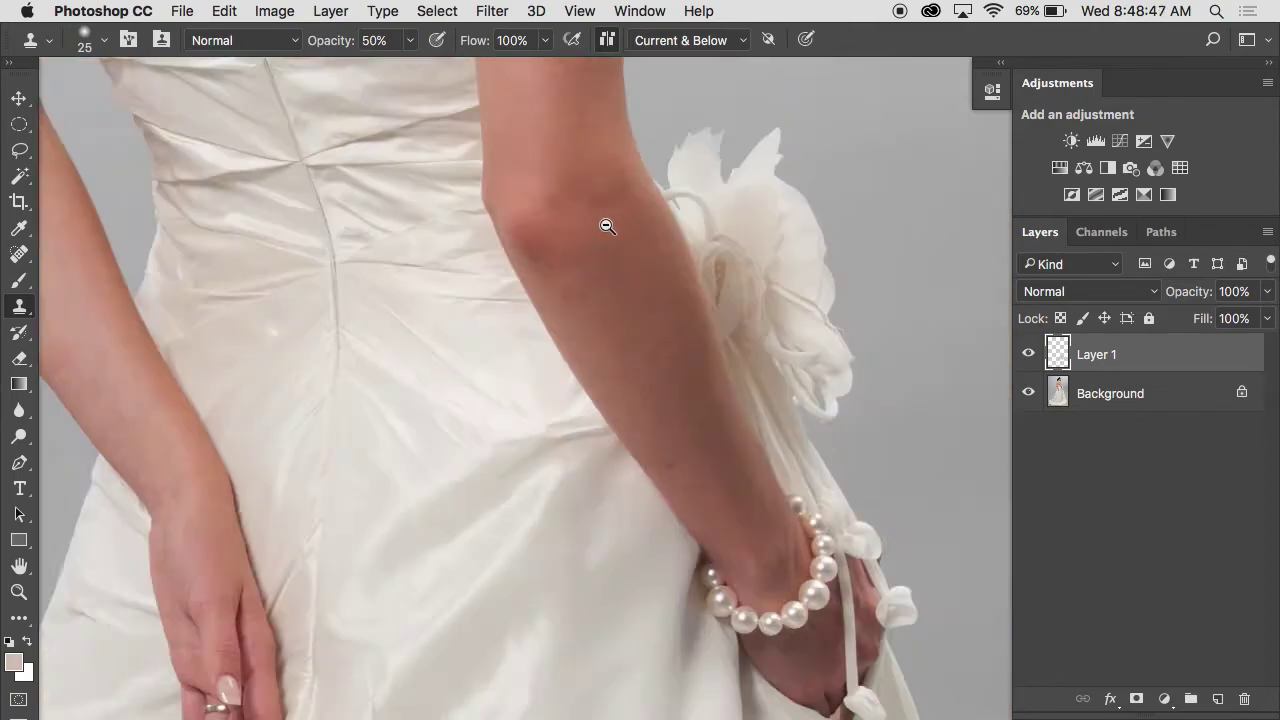
scroll(606, 225, up, 2)
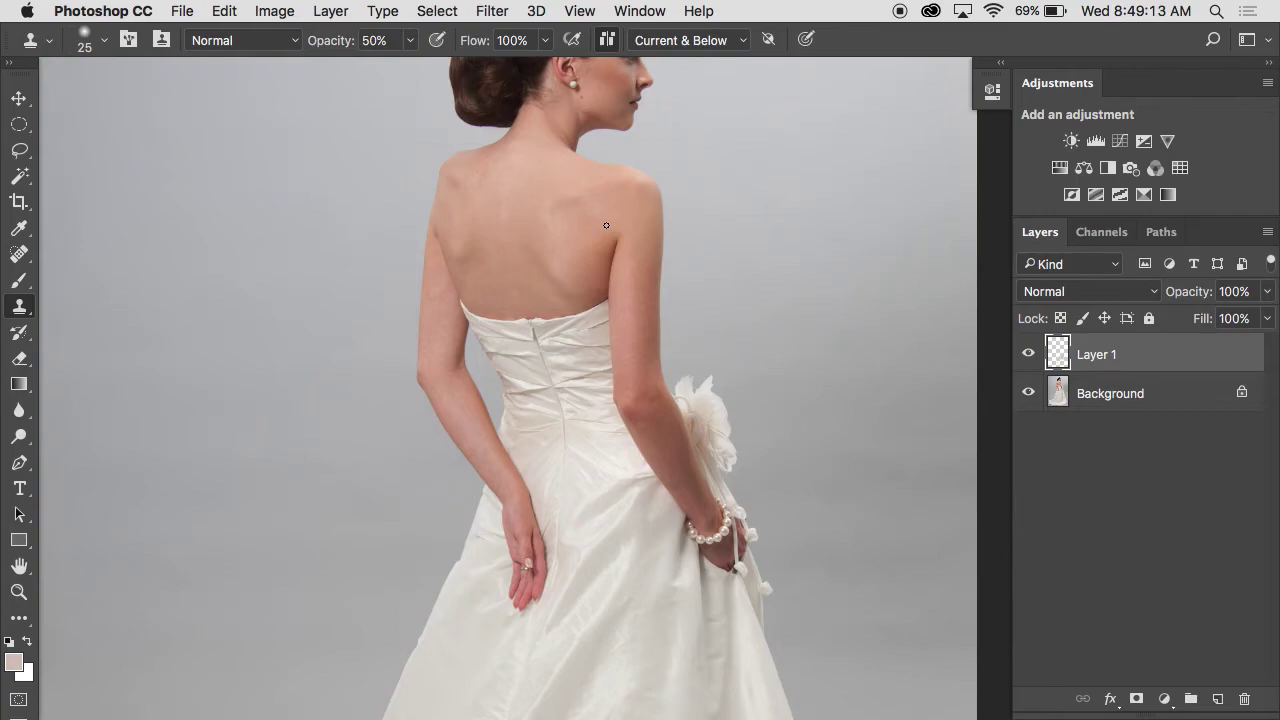
Step: Enlarge the Clone Stamp brush to 90 px and sample smooth skirt fabric below the pearl bracelet
click(564, 323)
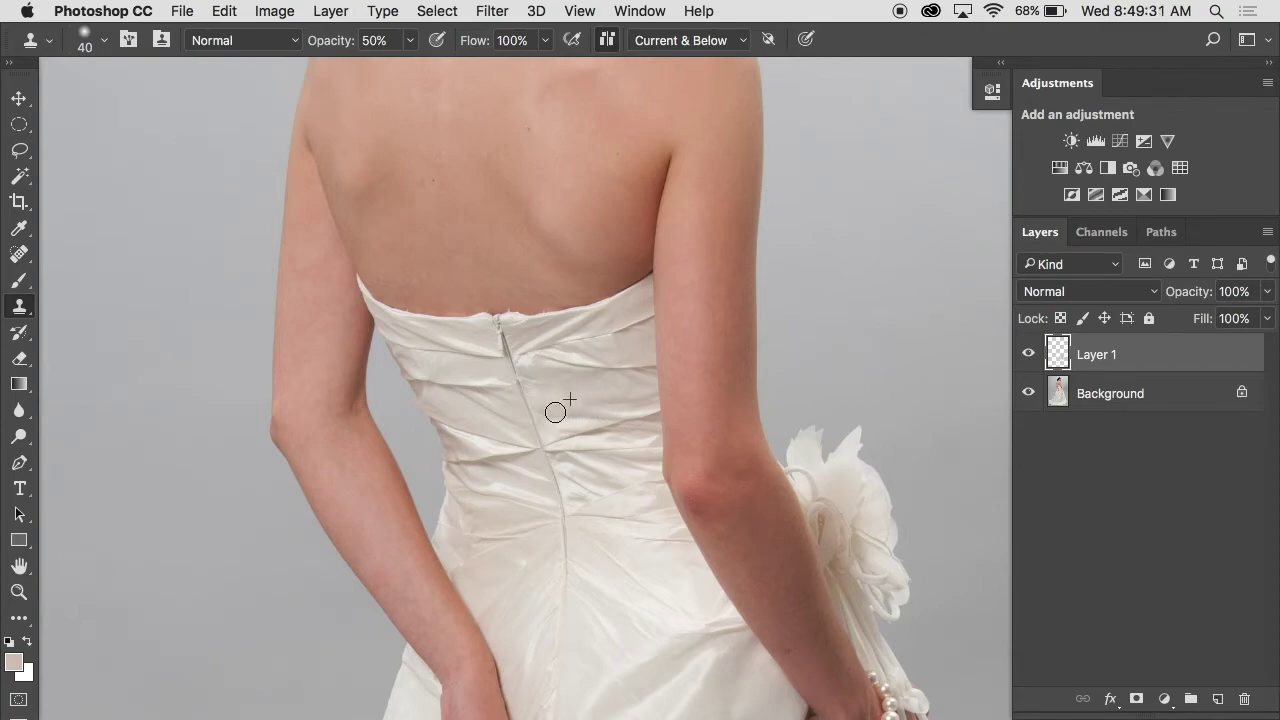
drag(694, 449, 700, 254)
drag(746, 532, 757, 327)
key(bracketright)
key(bracketright)
key(bracketright)
key(bracketright)
key(bracketright)
alt+click(795, 469)
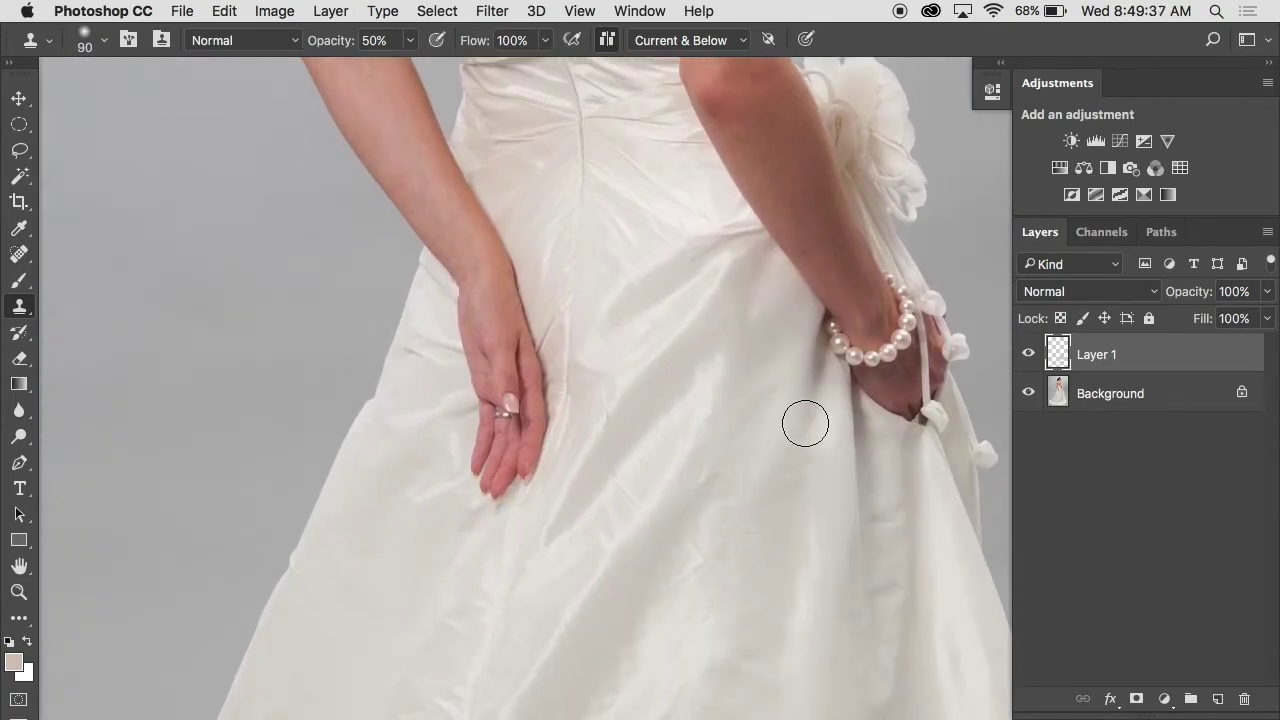
Step: With a 175 px brush, clone smooth fabric over the dark bunched fold where the seam meets the train
scroll(774, 540, down, 10)
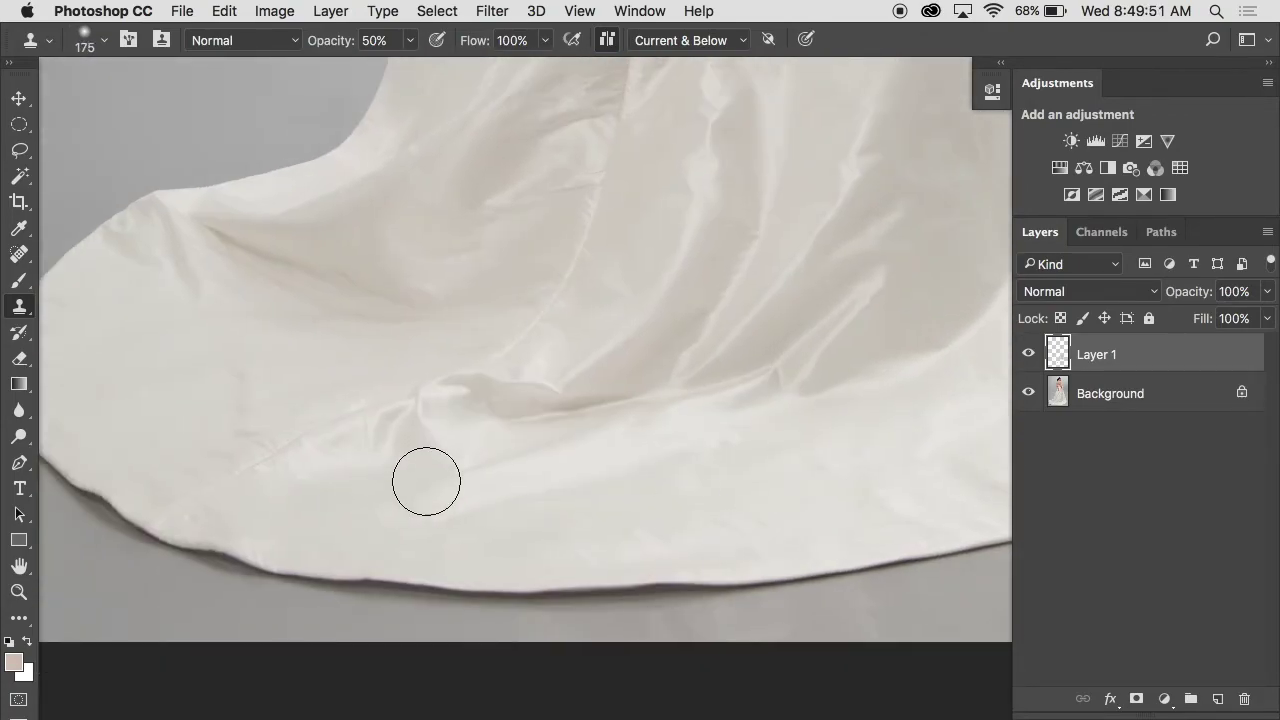
alt+click(518, 446)
drag(584, 428, 648, 420)
alt+click(583, 383)
click(561, 393)
alt+click(572, 379)
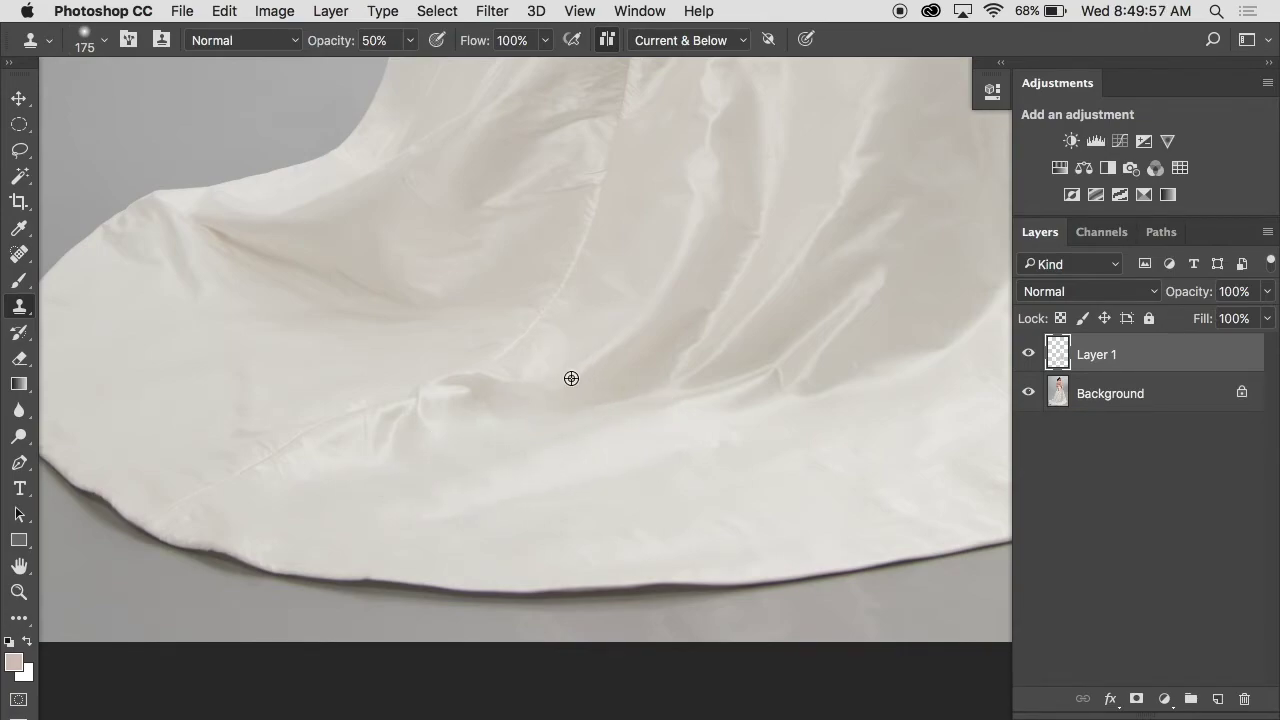
drag(562, 383, 424, 443)
Step: Resample the train fabric and clone away the pointed crease at the base of the folds right of the seam
mouse_move(739, 391)
mouse_down()
mouse_move(700, 369)
mouse_move(678, 383)
mouse_move(698, 402)
mouse_up()
alt+click(582, 440)
alt+click(775, 365)
alt+click(788, 400)
drag(795, 357, 786, 367)
scroll(857, 300, down, 1)
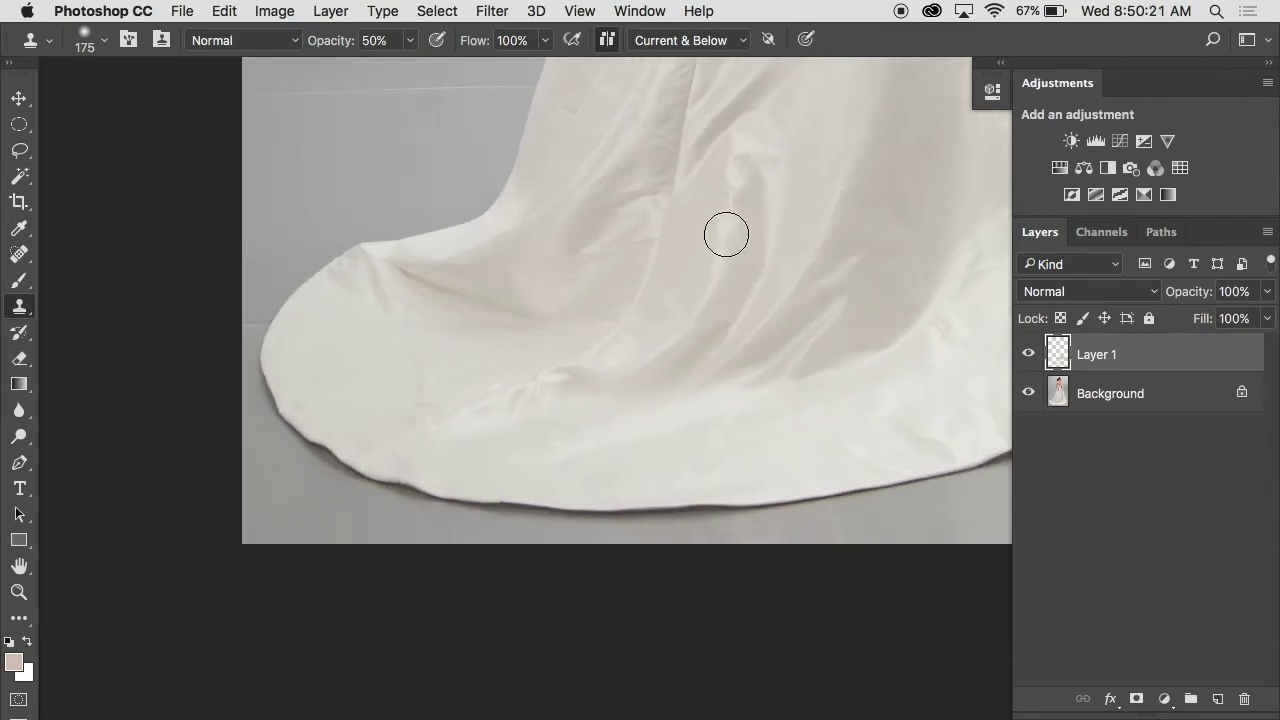
Step: Clone smooth fabric over the lumpy fold right of the seam and the wrinkles in the train's right corner
drag(726, 234, 730, 171)
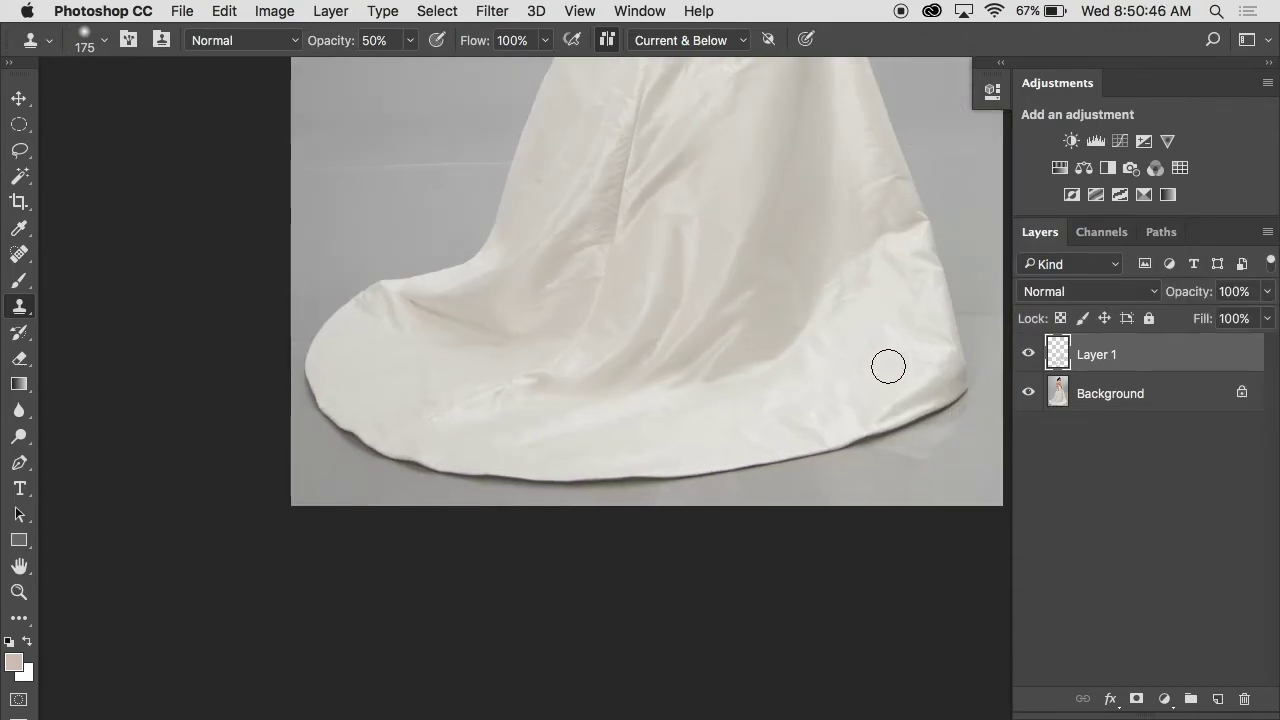
mouse_move(888, 367)
mouse_down()
mouse_move(921, 381)
mouse_move(883, 407)
mouse_up()
mouse_move(936, 346)
mouse_down()
mouse_move(931, 337)
mouse_move(915, 388)
mouse_up()
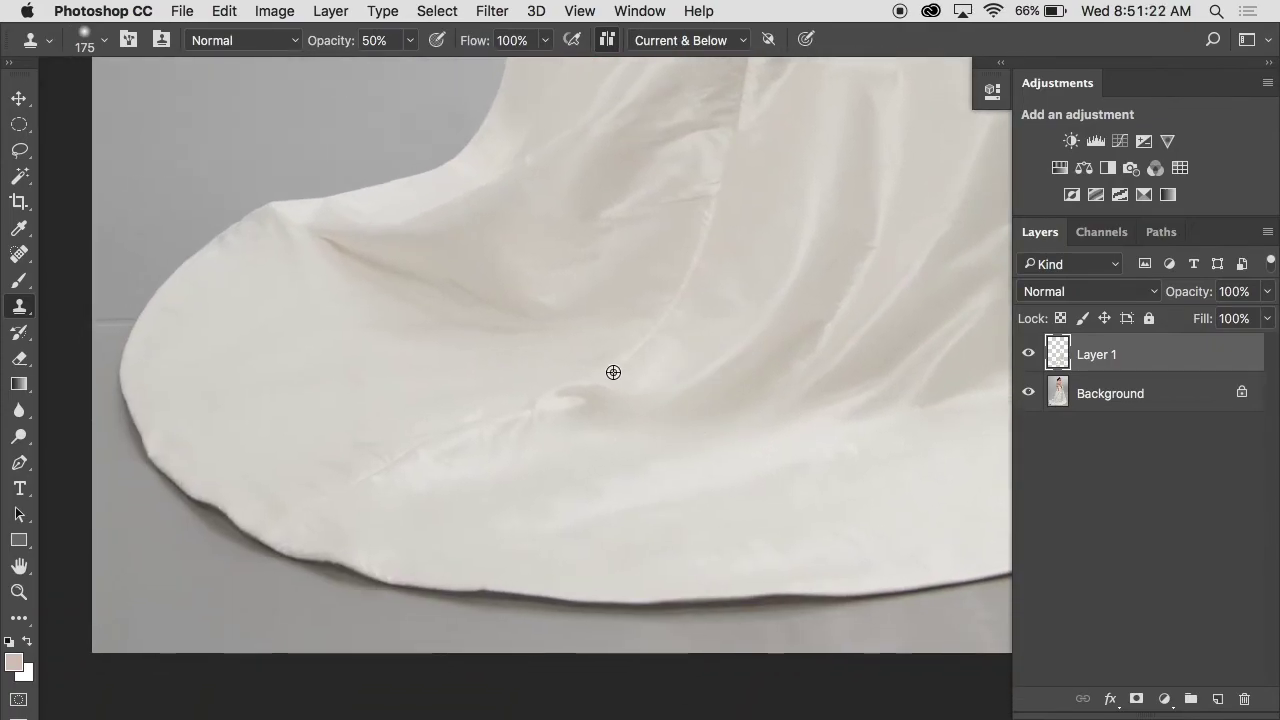
Step: Clone smooth fabric along the puckered seam running across the train toward its lower left hem
alt+click(613, 372)
mouse_move(601, 380)
mouse_down()
mouse_move(492, 437)
mouse_move(521, 427)
mouse_up()
alt+click(509, 416)
alt+click(451, 460)
mouse_move(437, 459)
mouse_down()
mouse_move(370, 480)
mouse_move(310, 327)
mouse_move(436, 336)
mouse_move(380, 412)
mouse_move(319, 447)
mouse_up()
alt+click(379, 475)
alt+click(381, 413)
Step: Clone smooth fabric over the creases between the dark train fold and the skirt's seam
drag(540, 296, 554, 283)
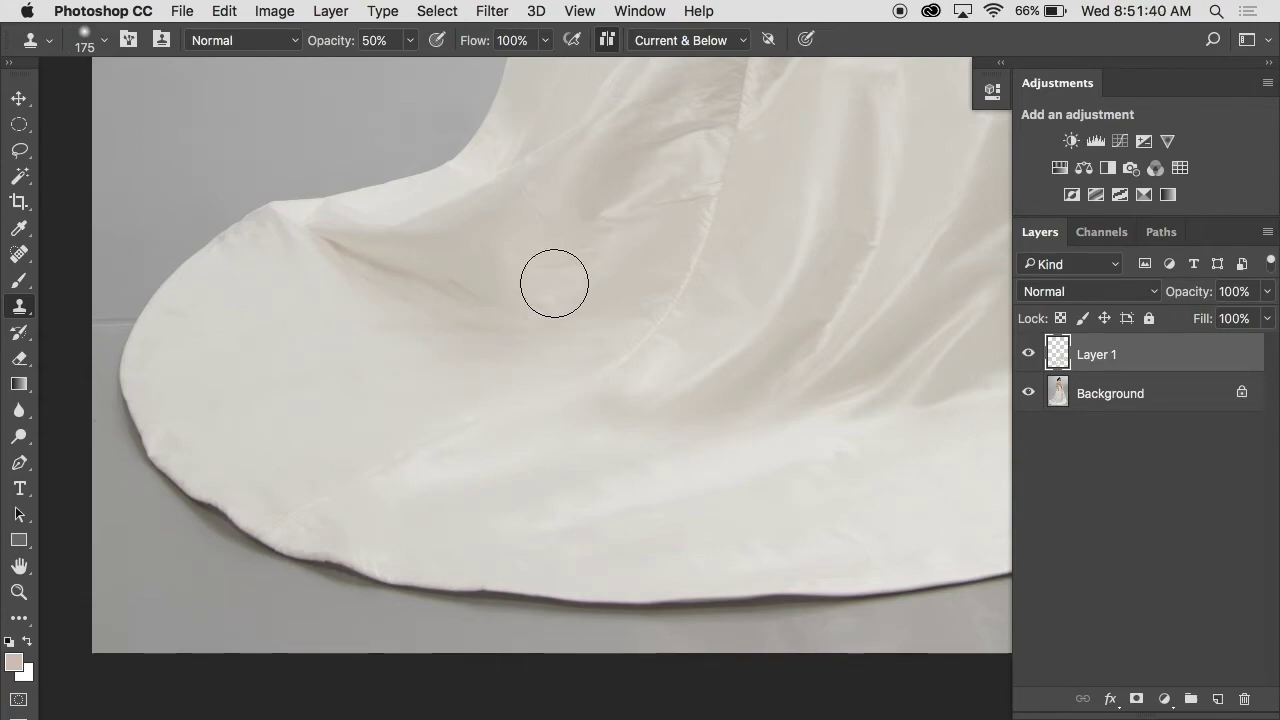
drag(620, 216, 674, 186)
alt+click(608, 223)
Step: Clone away the long dark crease at the train's upper left edge, and compare the result with Layer 1 hidden
alt+click(309, 291)
drag(370, 264, 434, 290)
drag(372, 283, 314, 260)
alt+click(366, 234)
alt+click(368, 224)
drag(363, 222, 337, 228)
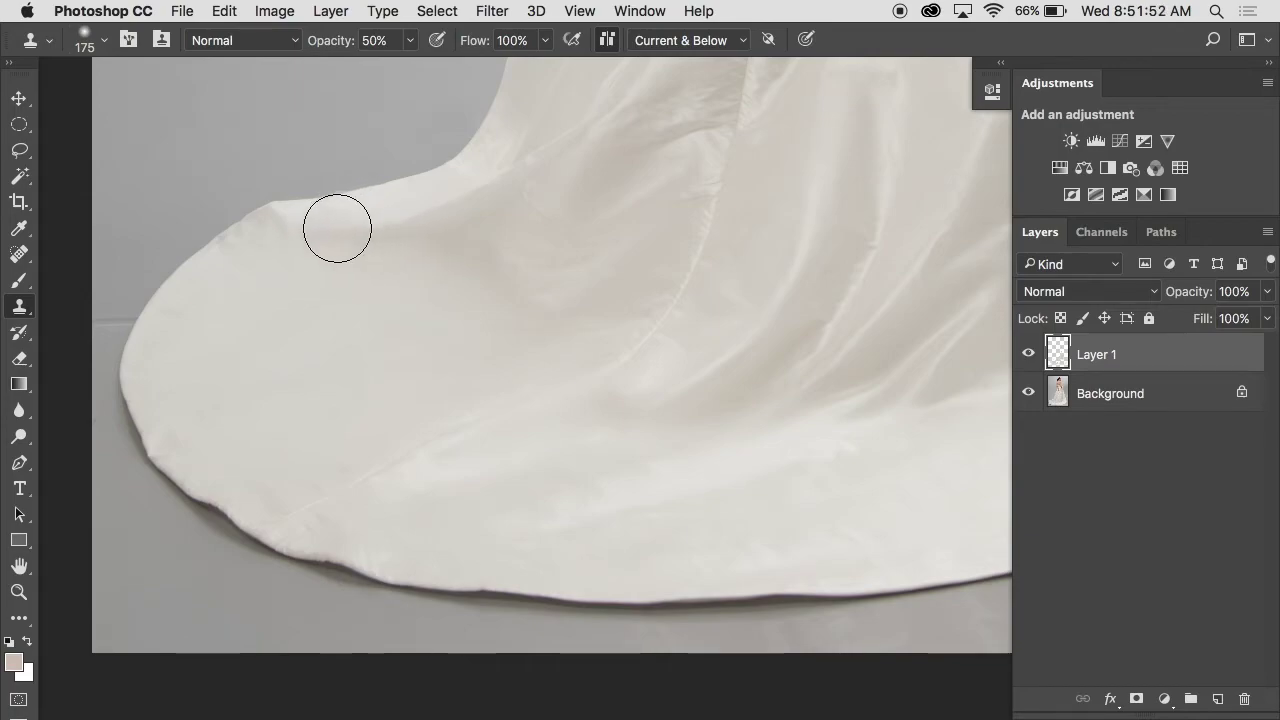
click(1028, 353)
click(1028, 353)
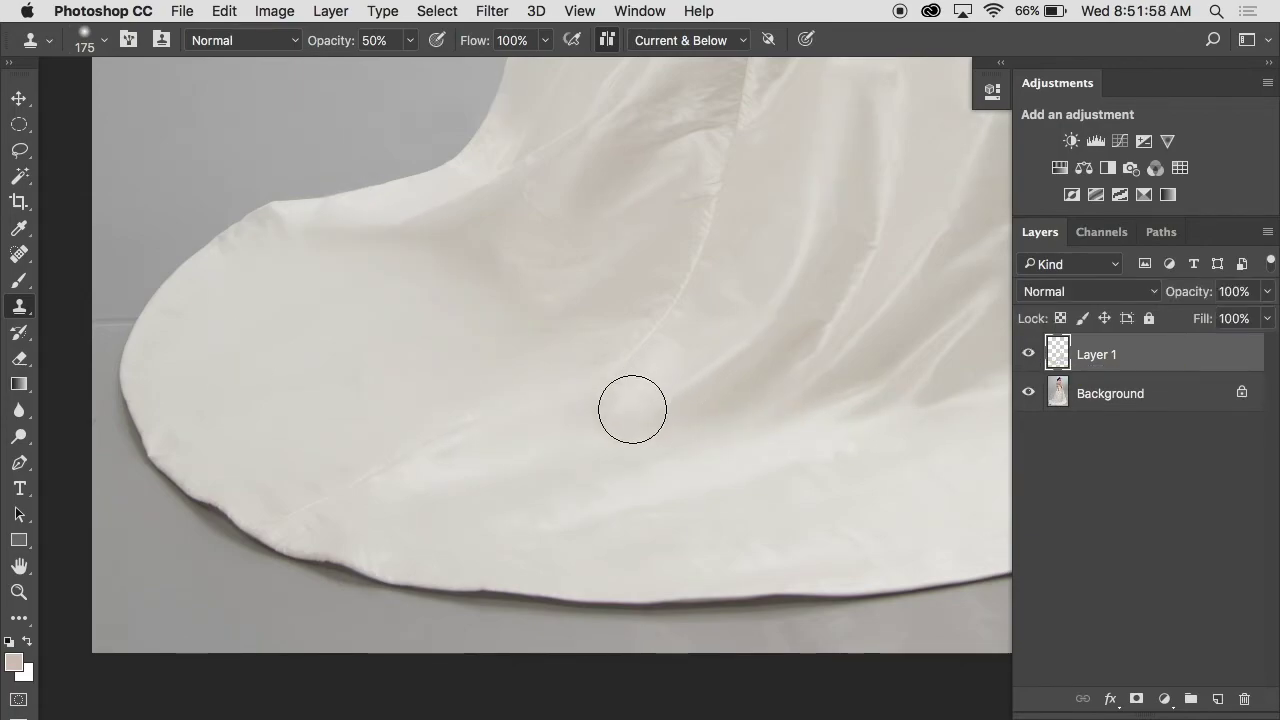